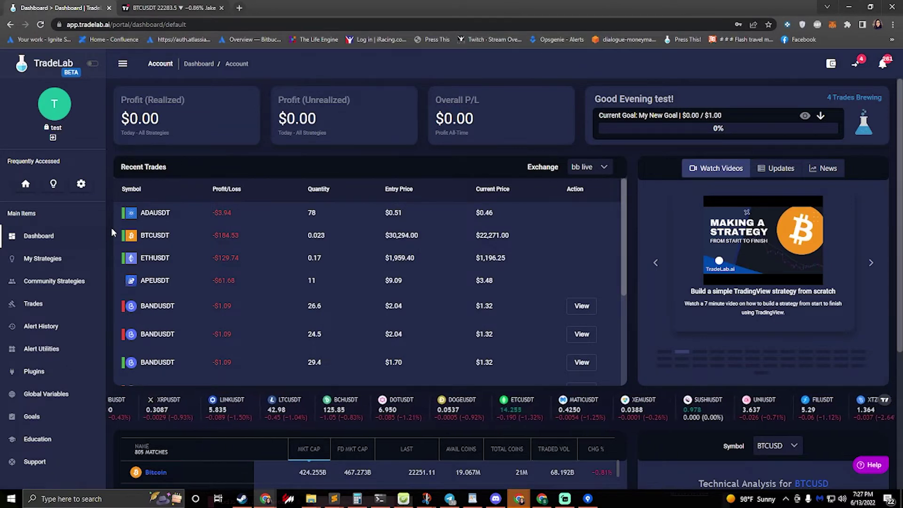
left_click(49, 284)
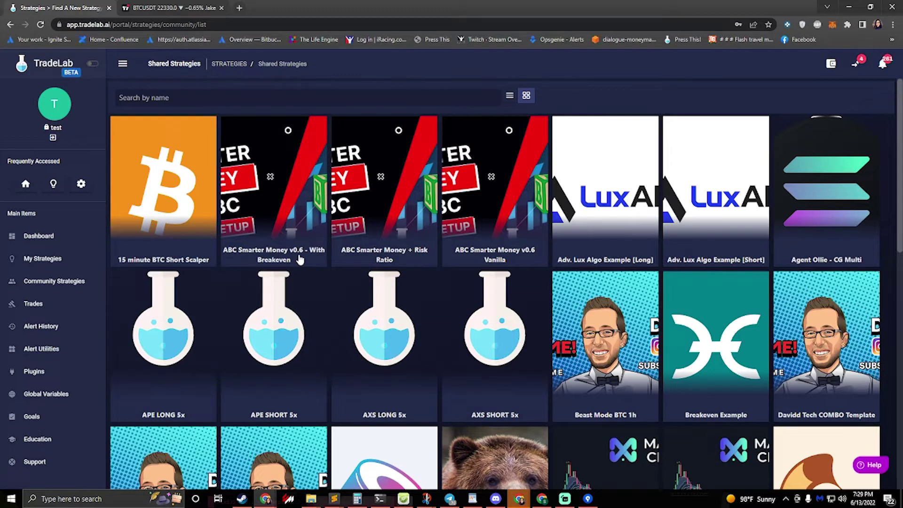
- Copy ABC Smarter Money as ABC v0.6, edit it and start Strategy Setup now
left_click(471, 229)
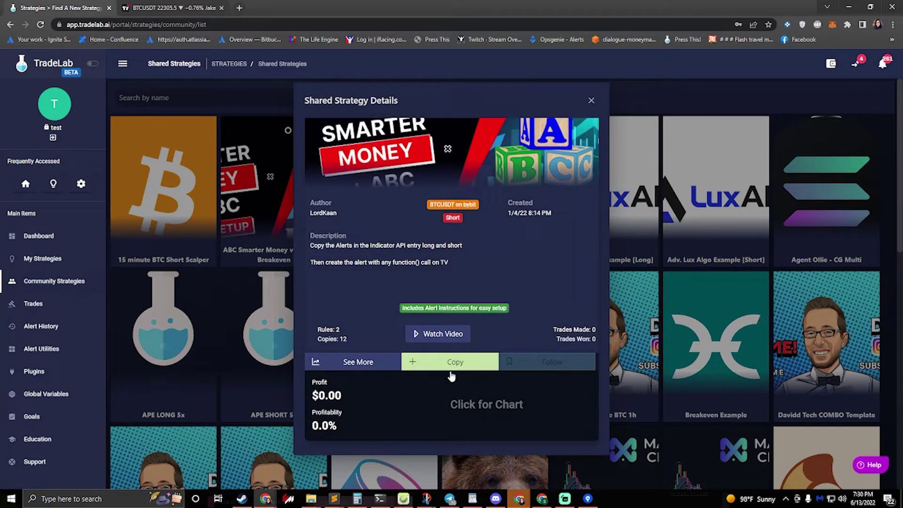
left_click(436, 371)
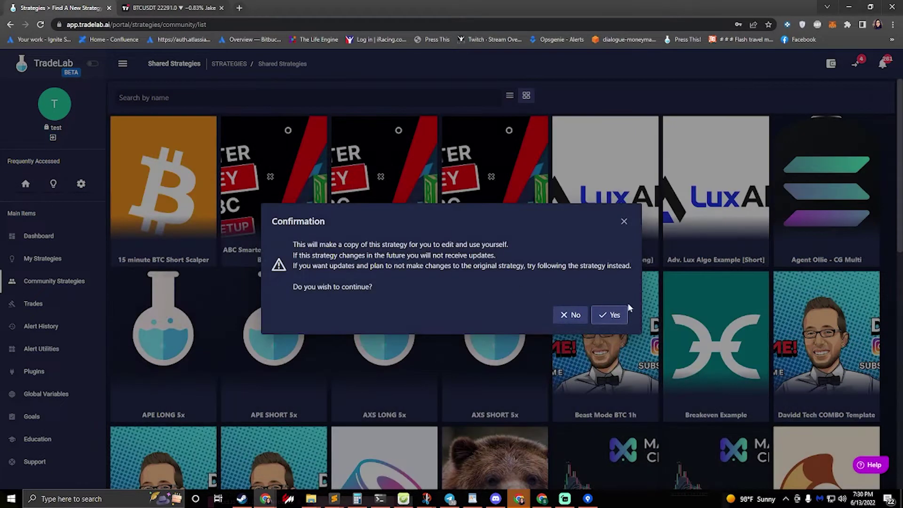
left_click(607, 317)
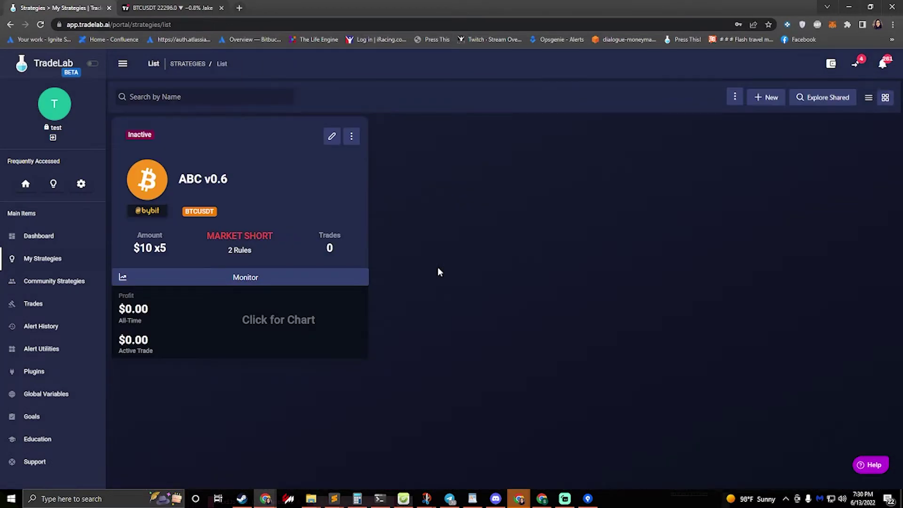
left_click(332, 137)
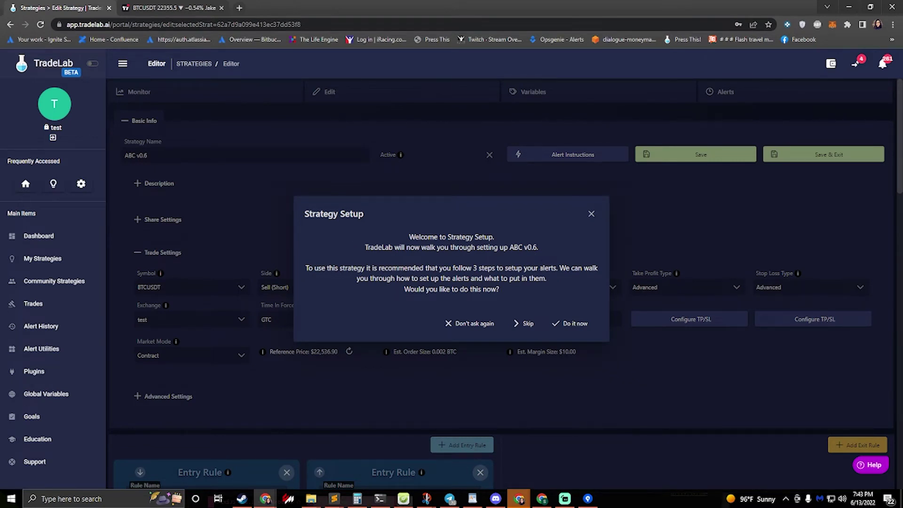
left_click(571, 324)
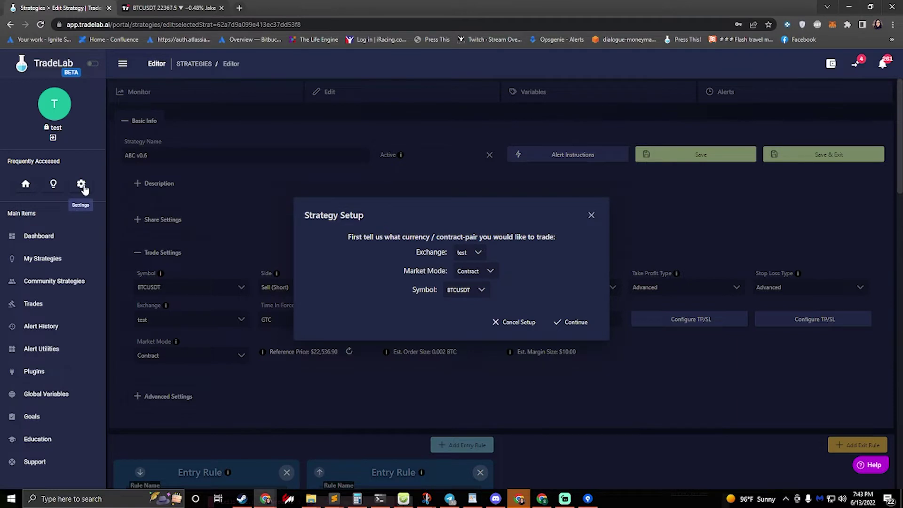
- Accept test exchange, Contract mode and BTCUSDT, then view the ABC - Entry Long alert details
left_click(571, 324)
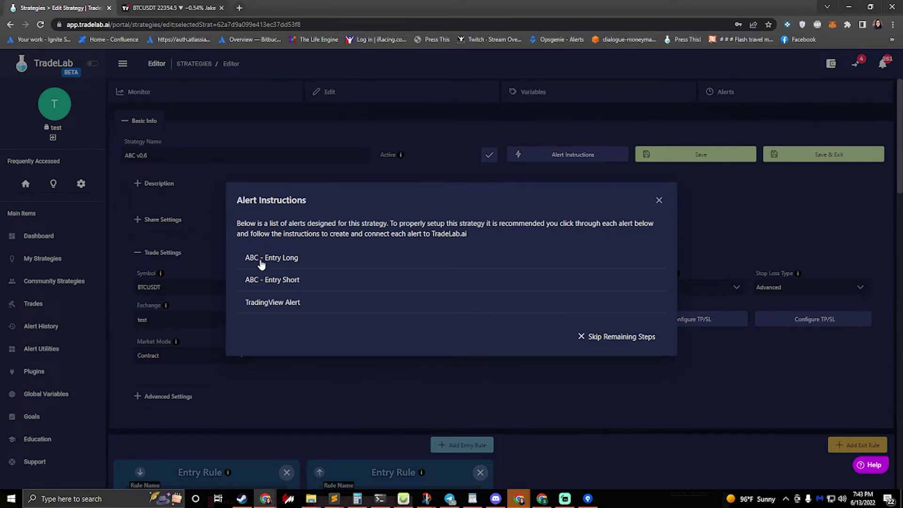
left_click(272, 258)
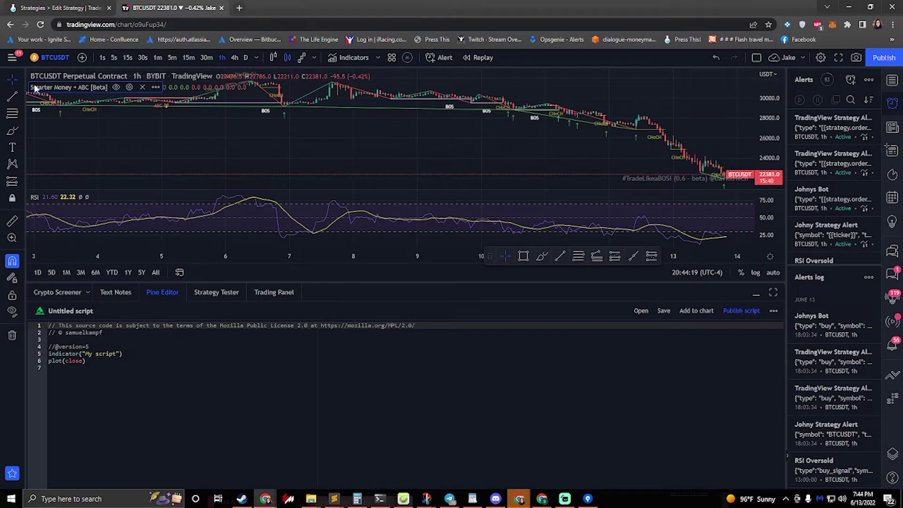
- Check the Invite-only scripts in TradingView's indicators library, then close it
left_click(337, 57)
left_click(305, 287)
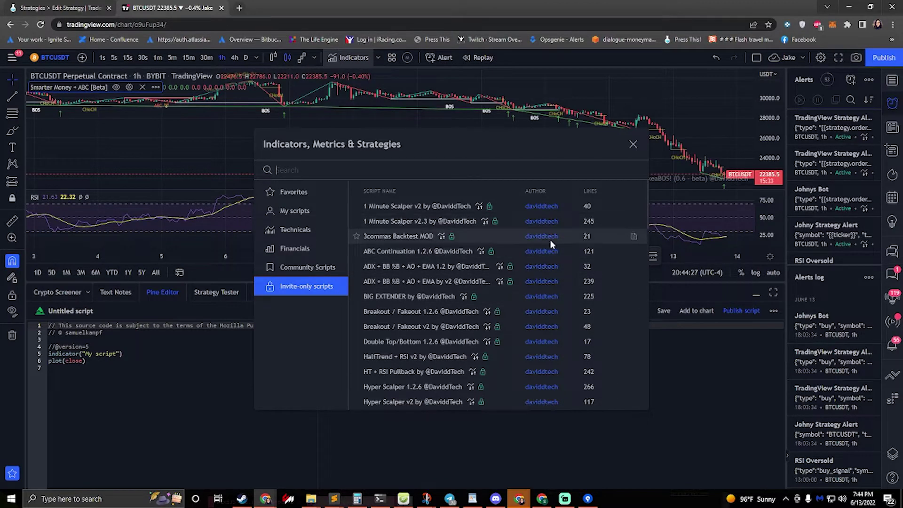
left_click(634, 144)
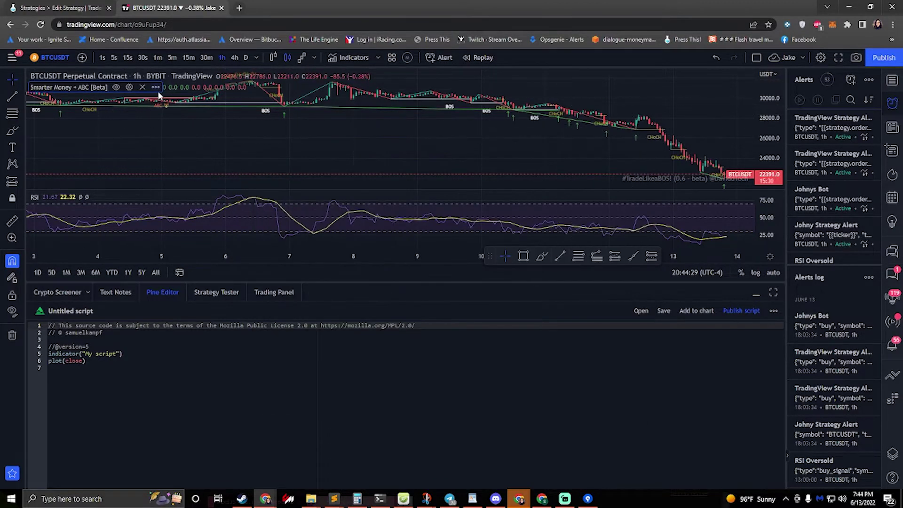
- Open the Smarter Money + ABC indicator settings and scroll Inputs to The Alerts fields
left_click(128, 86)
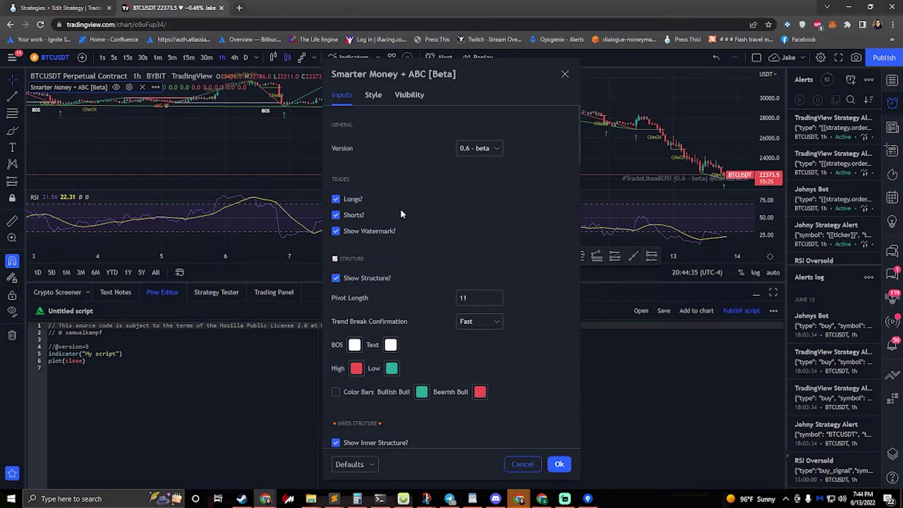
scroll(404, 207, "down", 10)
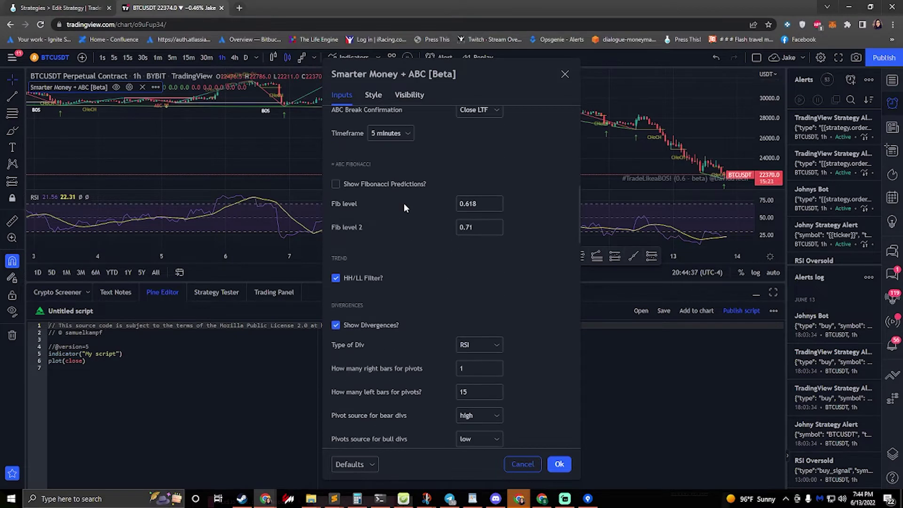
scroll(404, 202, "down", 15)
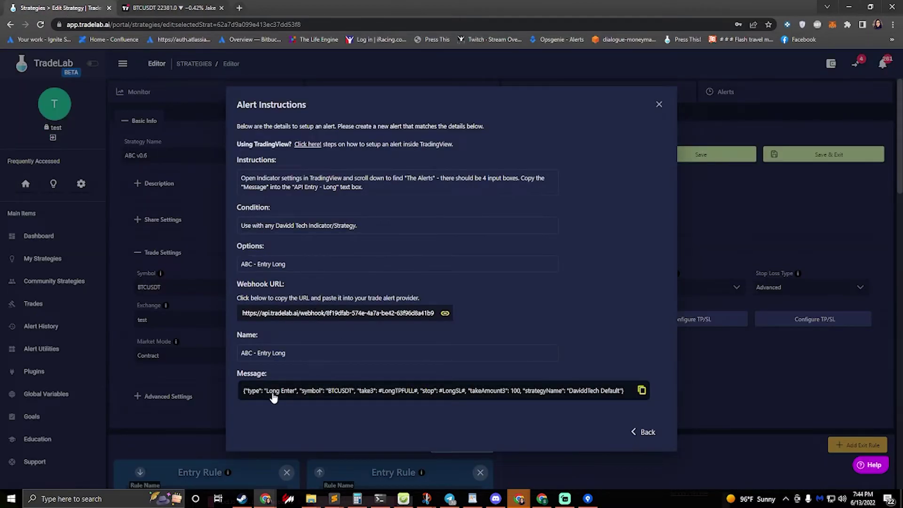
- Replace the API Entry - Long field with TradeLab's copied Long Enter alert message
left_click(362, 398)
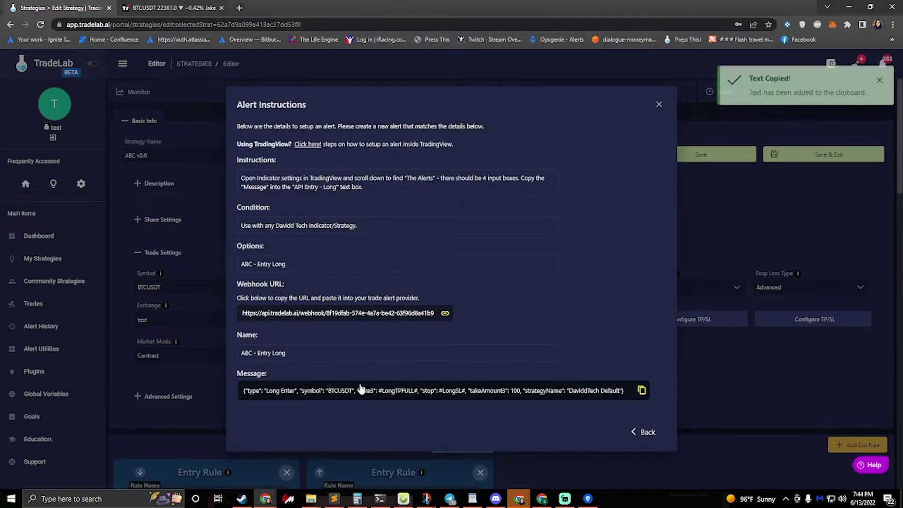
left_click(170, 8)
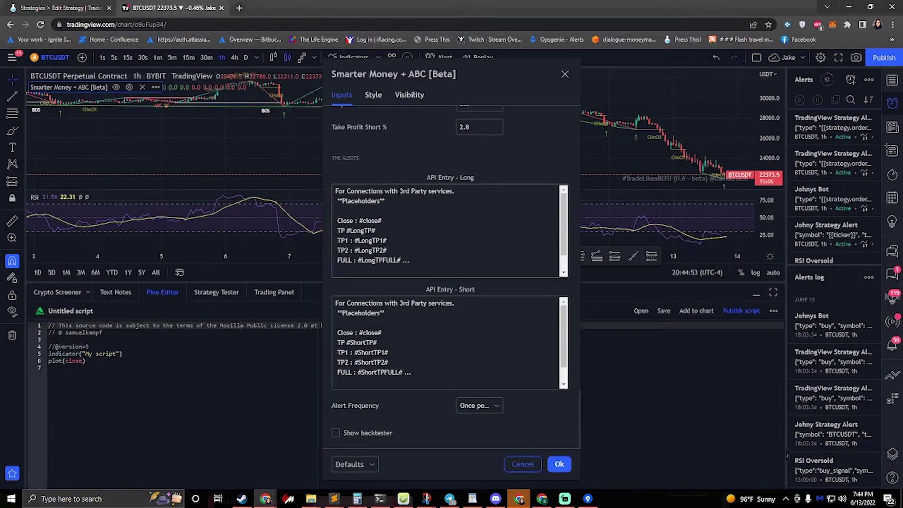
left_click(422, 239)
key("ctrl+a")
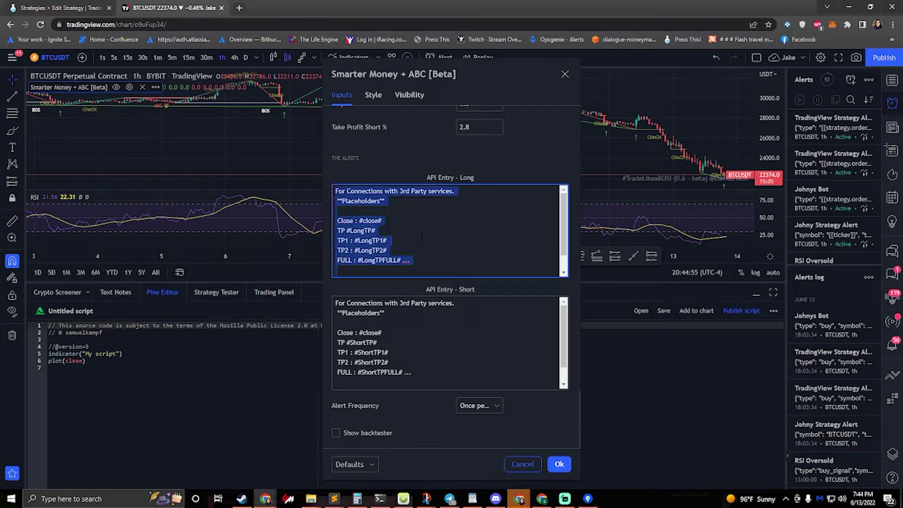
key("BackSpace")
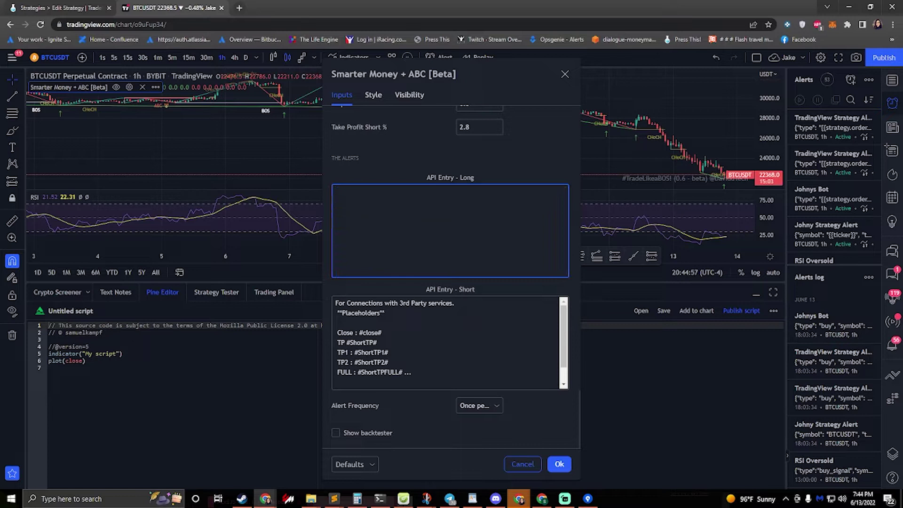
key("ctrl+v")
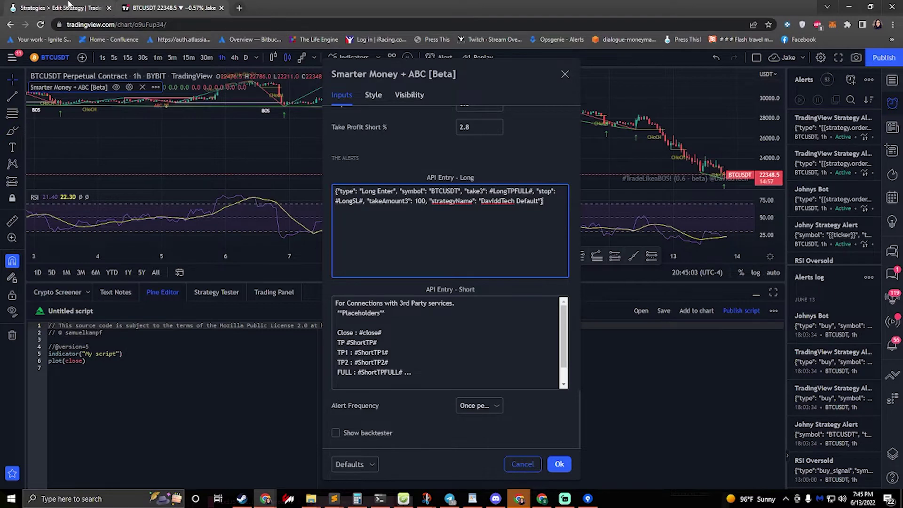
- Copy the ABC - Entry Short message and paste it into the API Entry - Short field
left_click(71, 6)
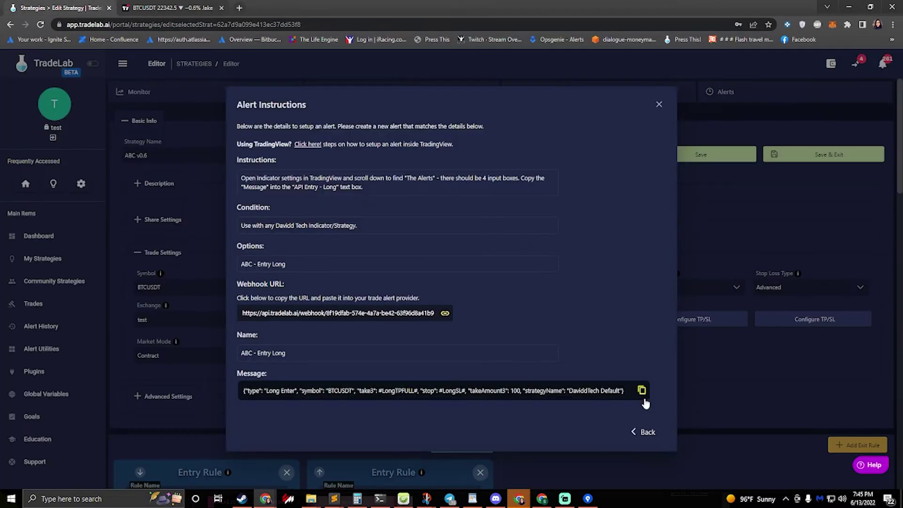
left_click(647, 433)
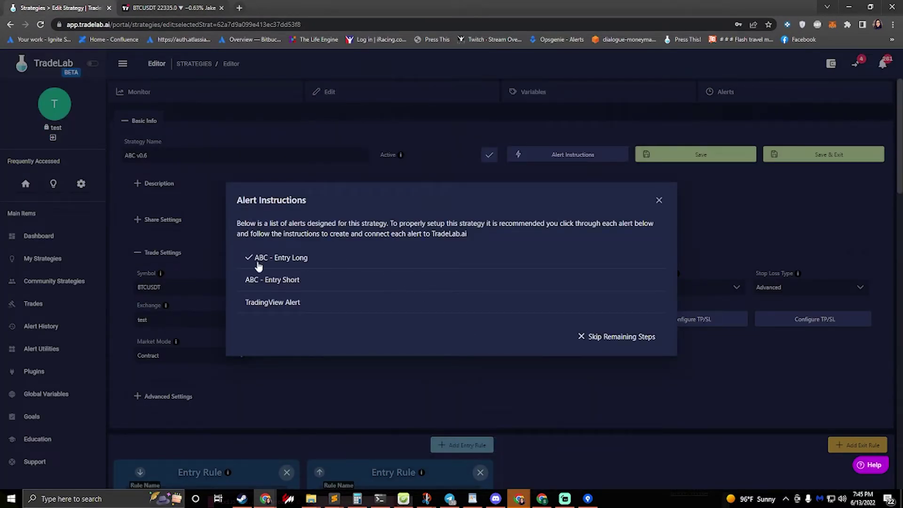
left_click(282, 282)
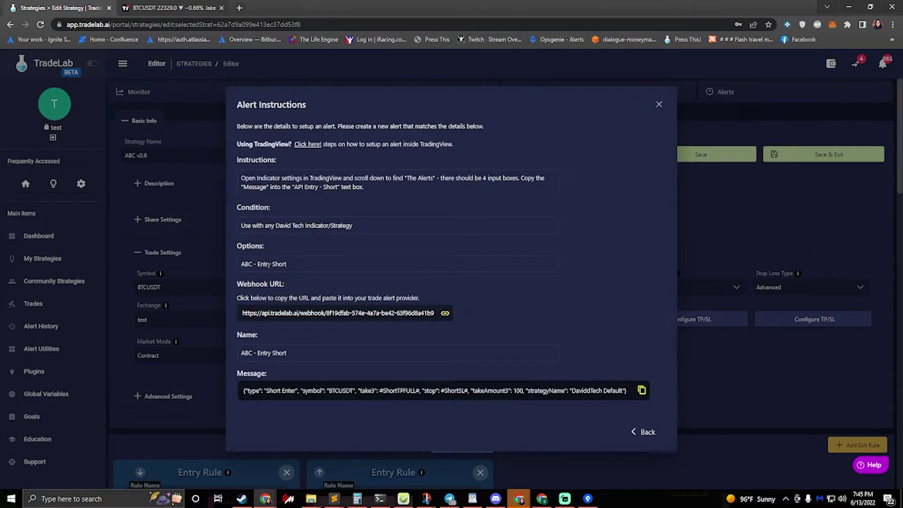
left_click(343, 392)
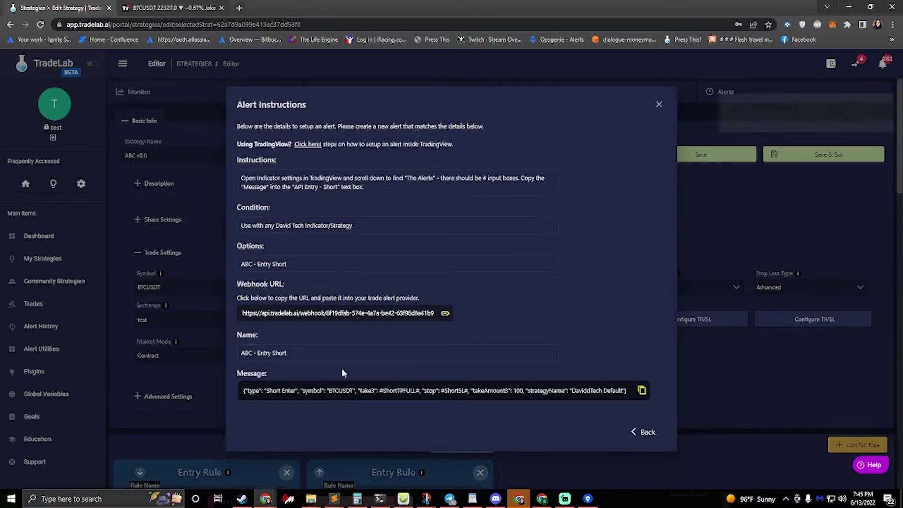
left_click(170, 8)
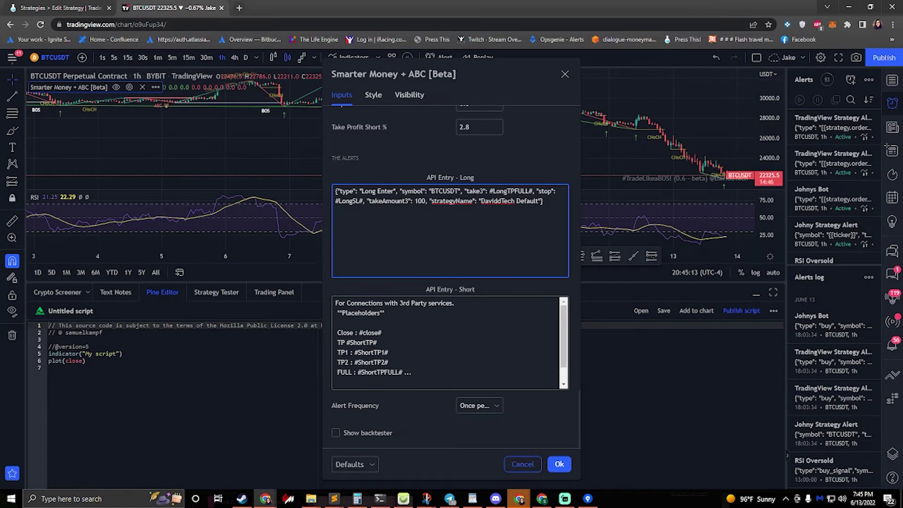
left_click(439, 351)
key("ctrl+a")
key("BackSpace")
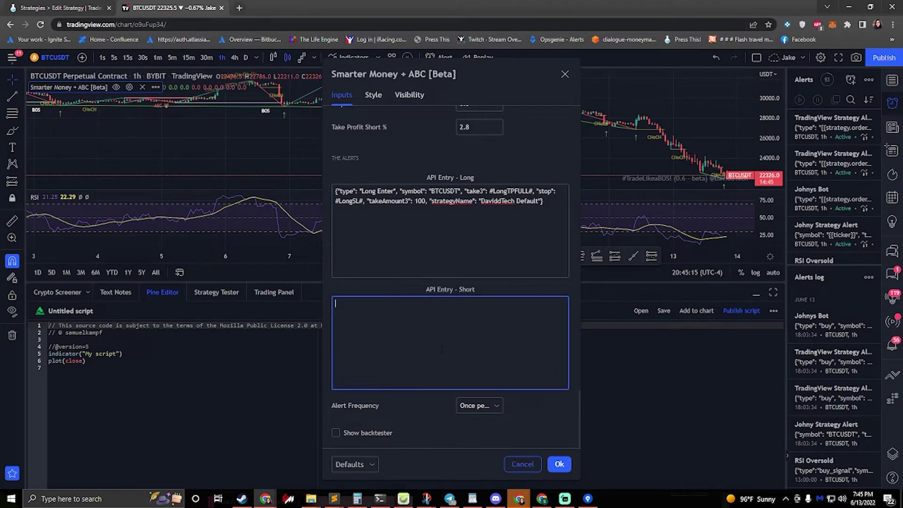
key("ctrl+v")
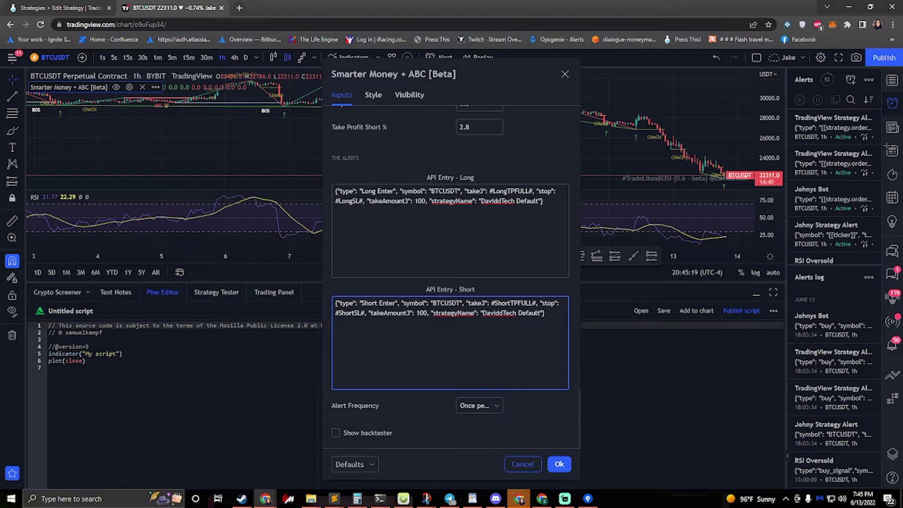
- Leave the indicator's alert frequency unchanged and review the settings by scrolling
left_click(492, 406)
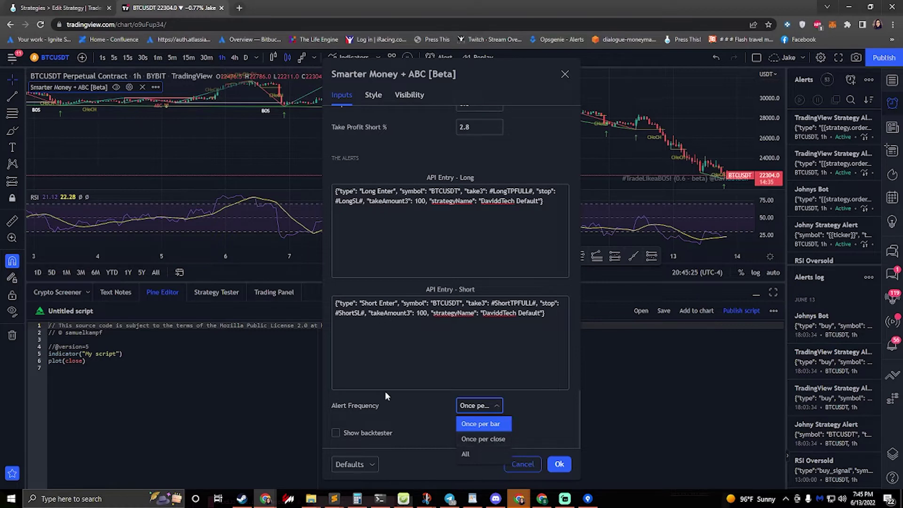
left_click(419, 412)
scroll(430, 388, "up", 15)
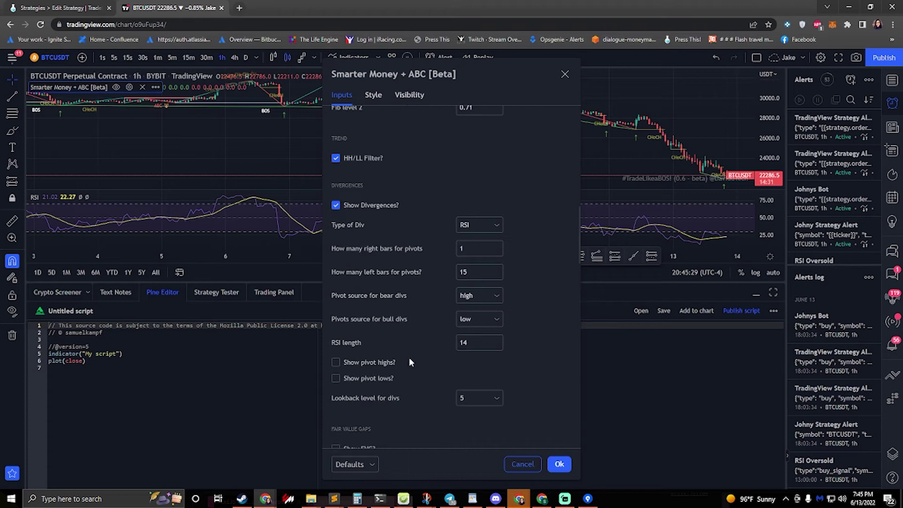
scroll(388, 323, "up", 3)
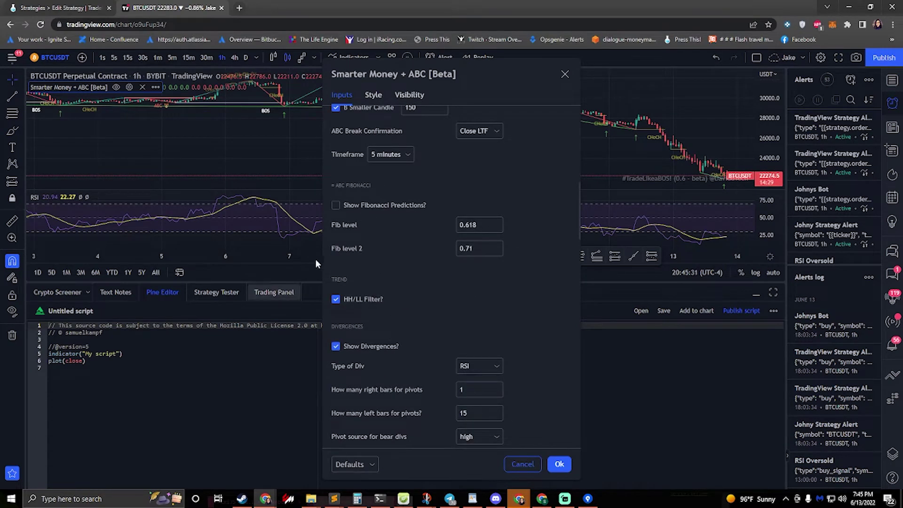
scroll(369, 270, "up", 4)
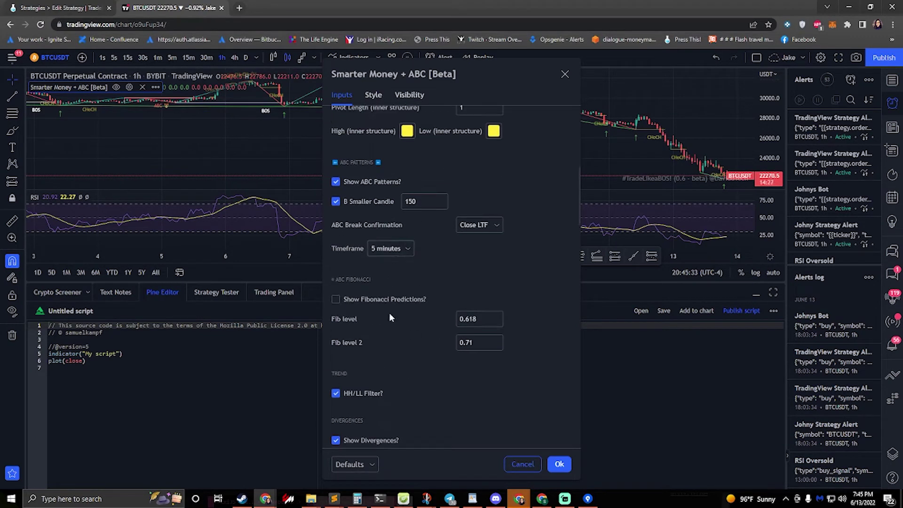
scroll(388, 312, "up", 2)
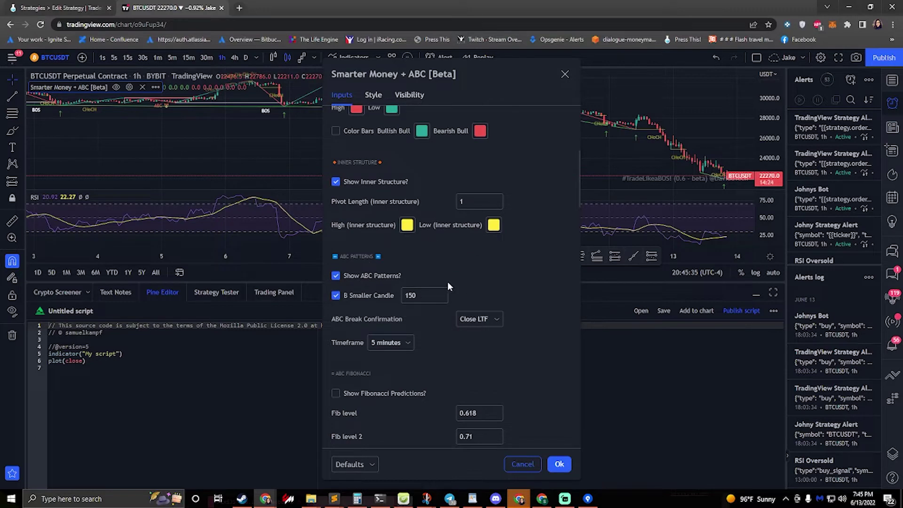
scroll(432, 270, "up", 3)
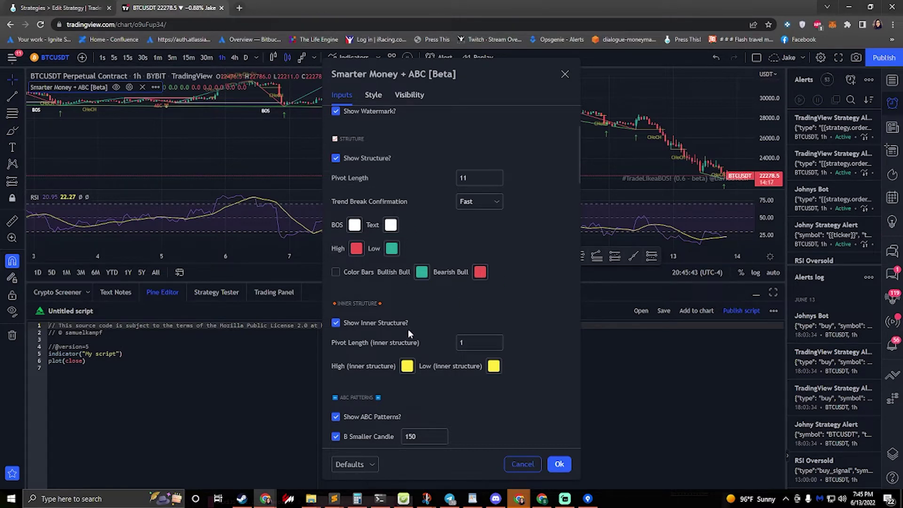
scroll(408, 329, "down", 4)
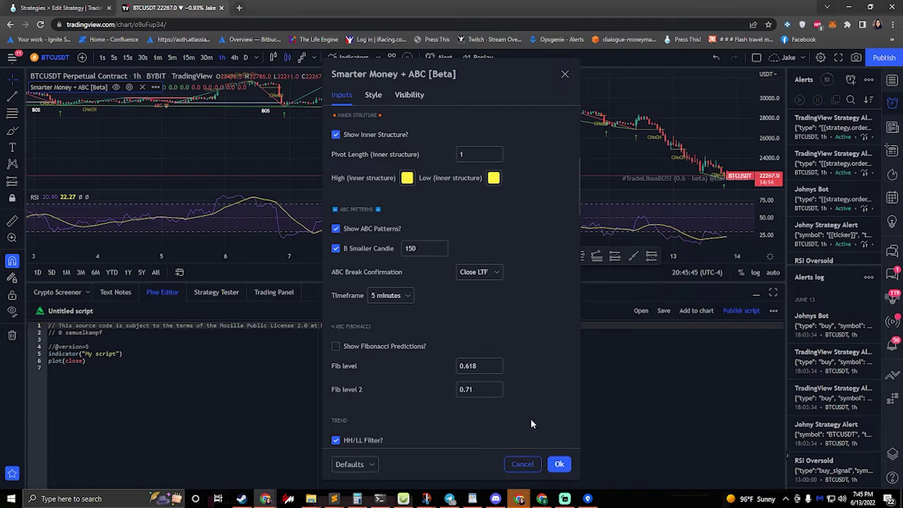
- Confirm the indicator settings with Ok and view TradeLab's TradingView Alert setup details
left_click(560, 464)
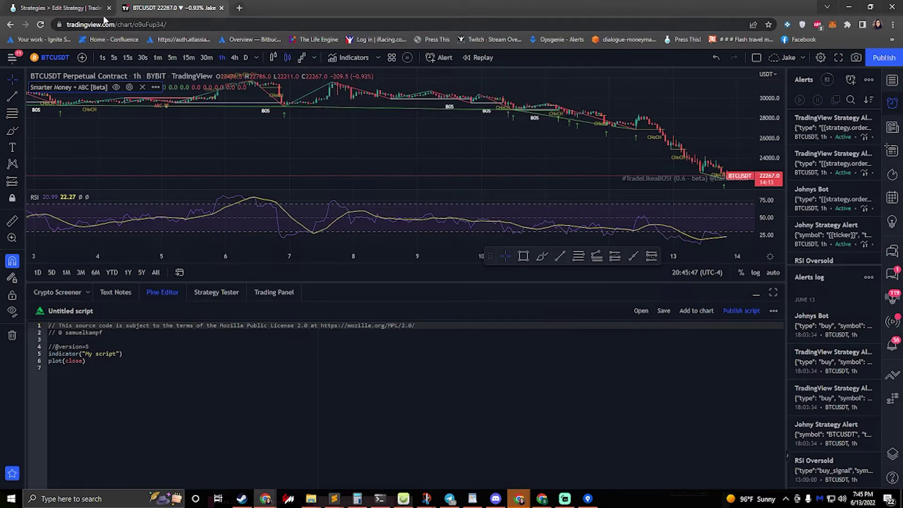
left_click(69, 9)
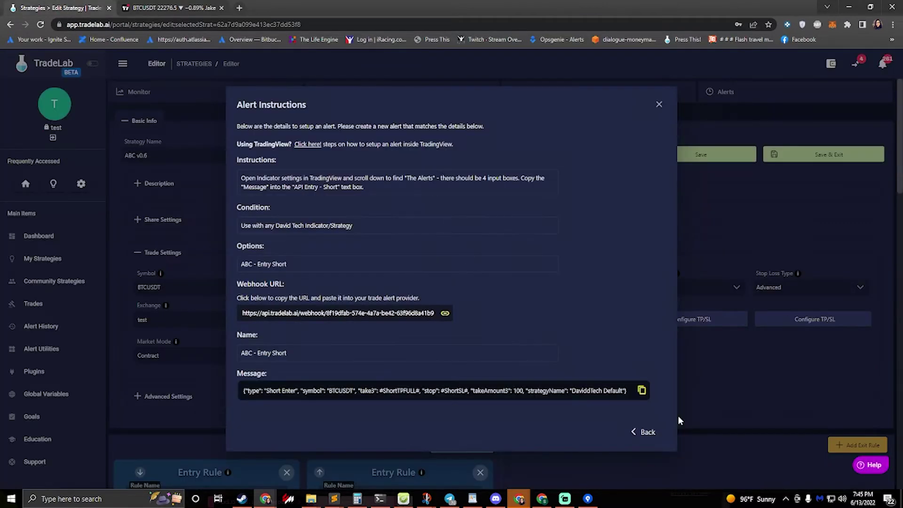
left_click(644, 432)
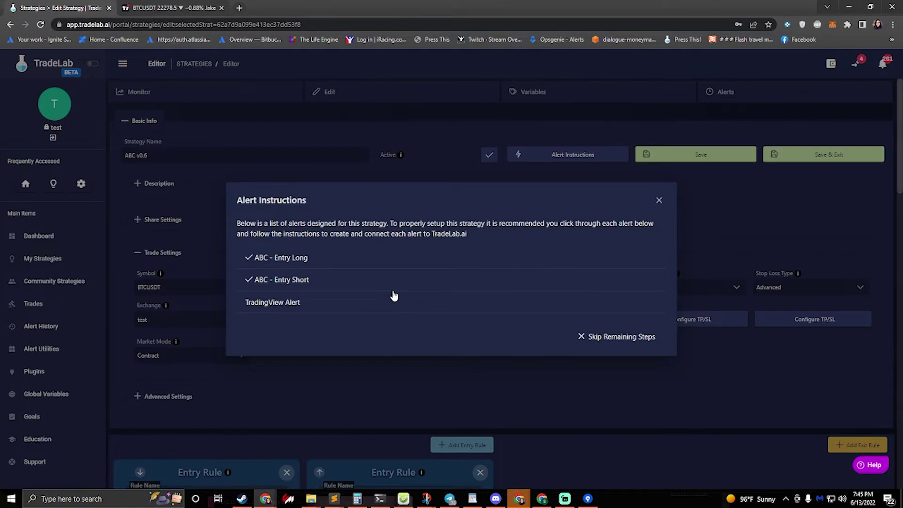
left_click(277, 307)
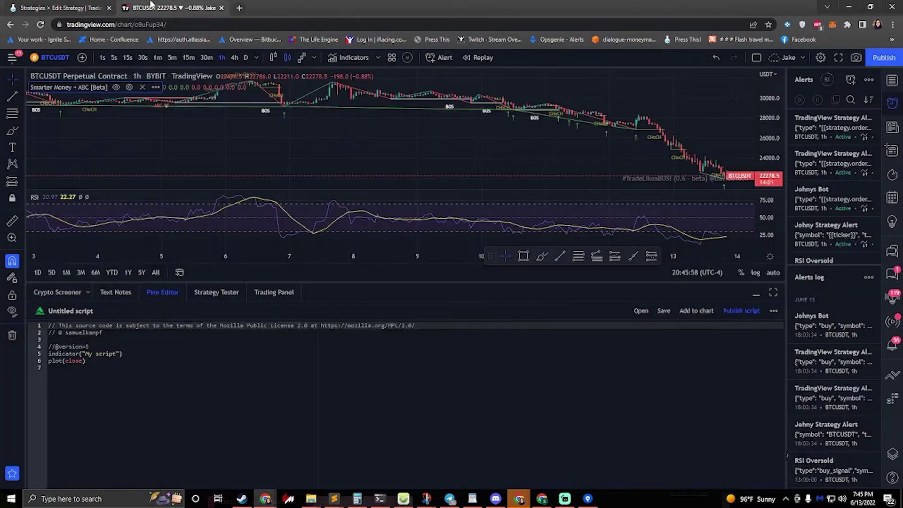
- Create a BTCUSDT alert with condition Smarter Money + ABC [Beta], any alert() function call
left_click(172, 8)
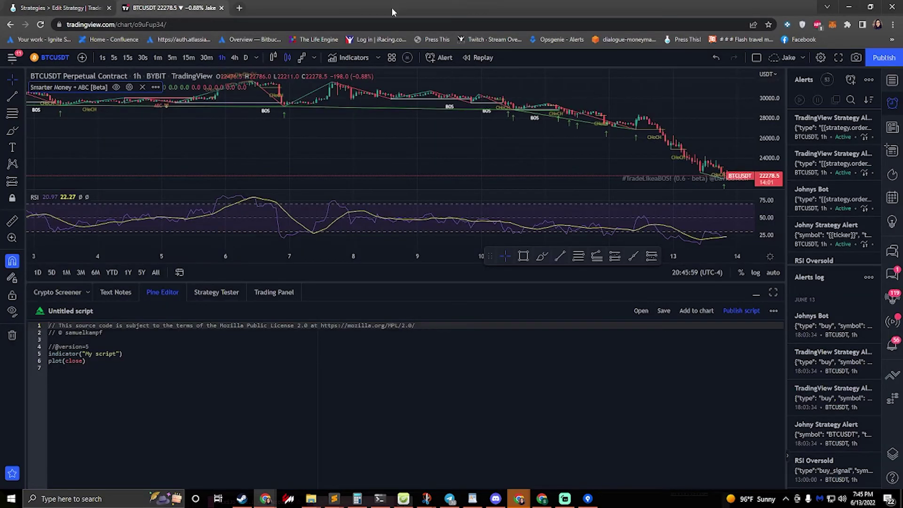
left_click(438, 59)
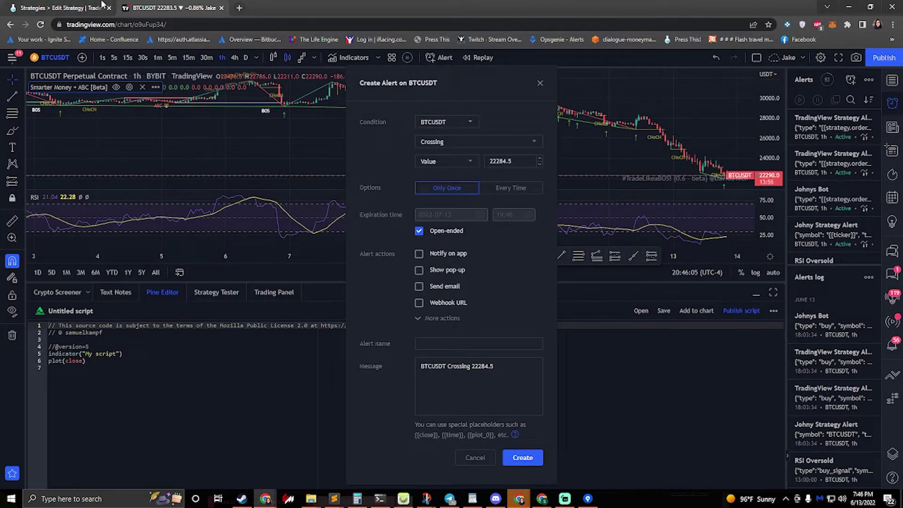
left_click(61, 8)
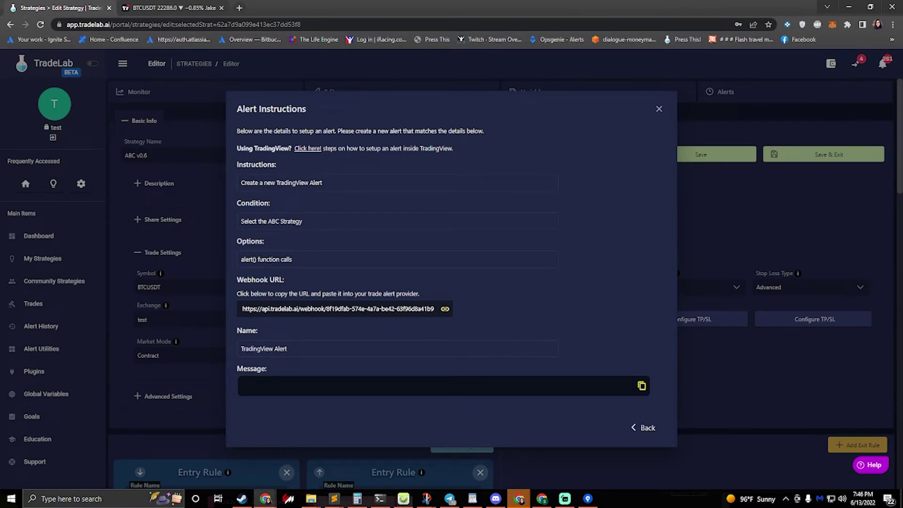
left_click(188, 8)
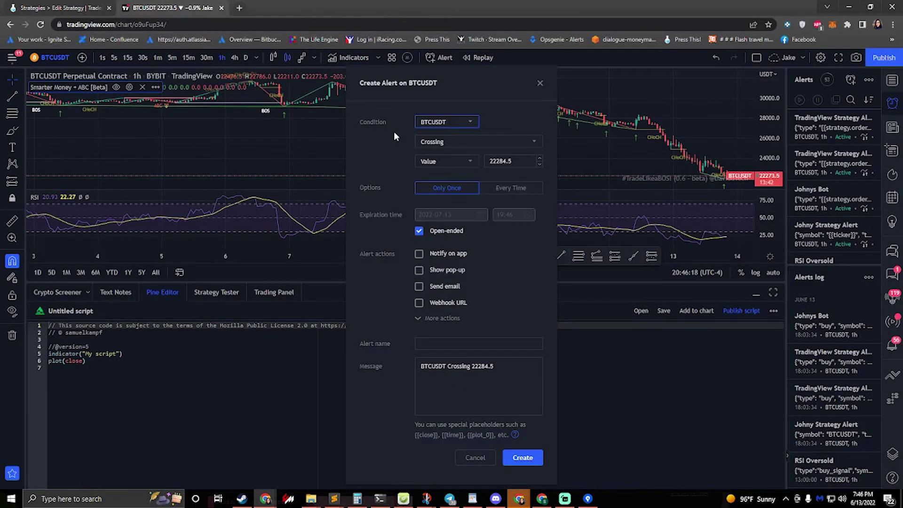
left_click(445, 124)
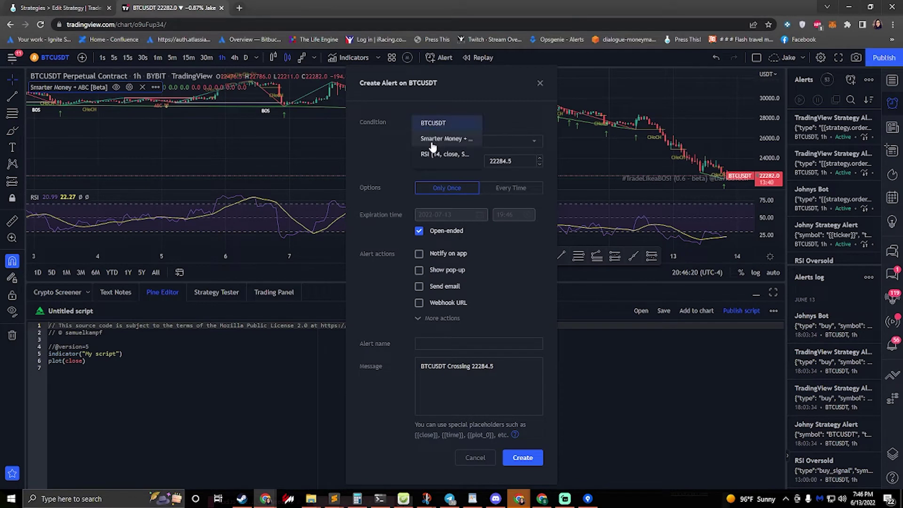
left_click(432, 140)
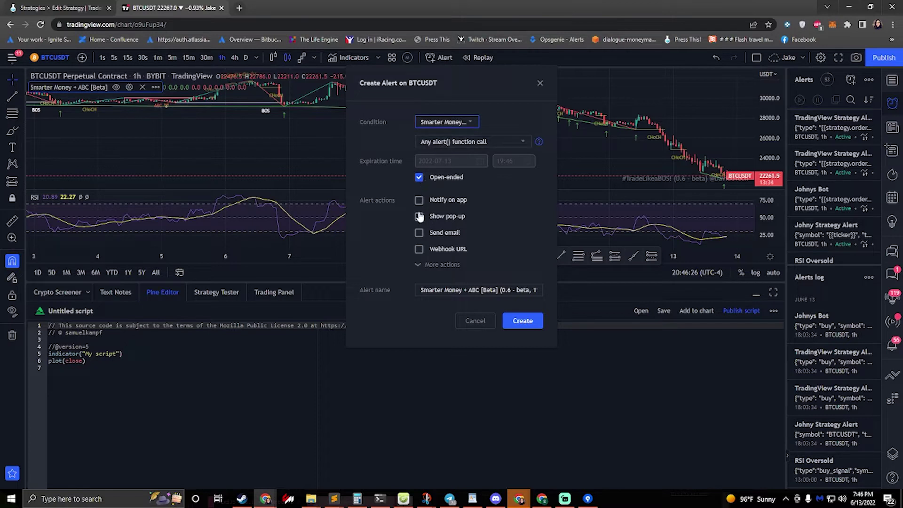
- Enable Webhook URL, paste TradeLab's webhook address, and create the Smarter Money alert
left_click(419, 249)
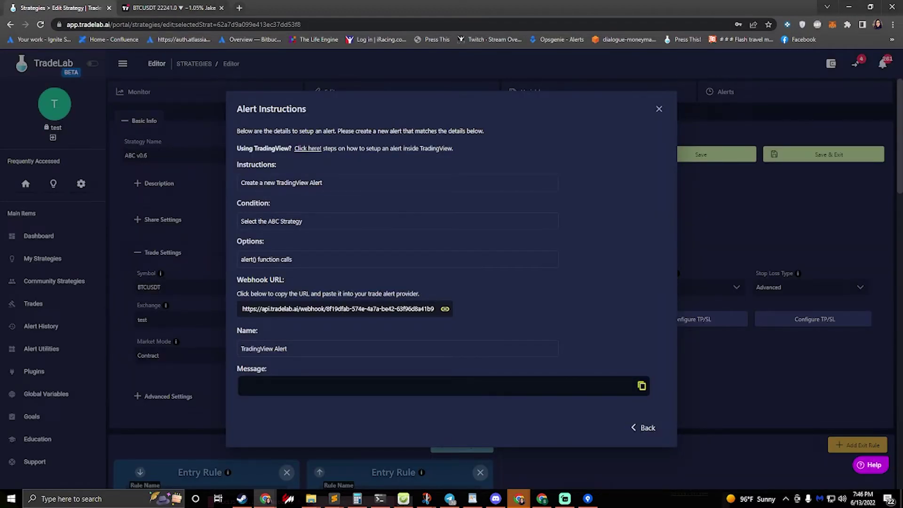
left_click(344, 309)
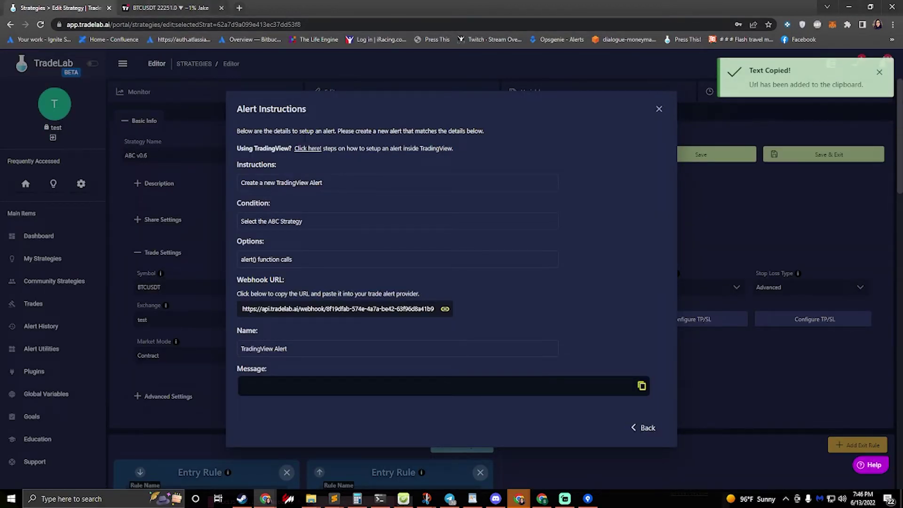
left_click(169, 8)
left_click(479, 263)
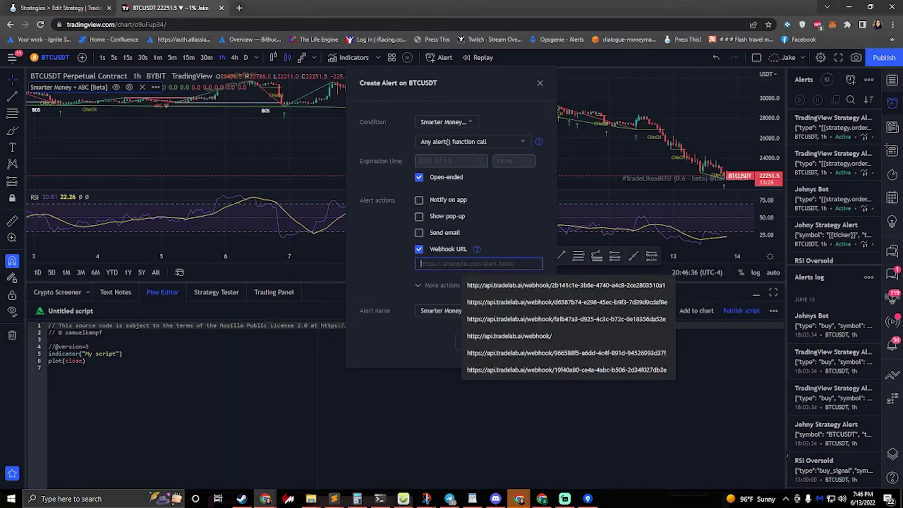
key("ctrl+v")
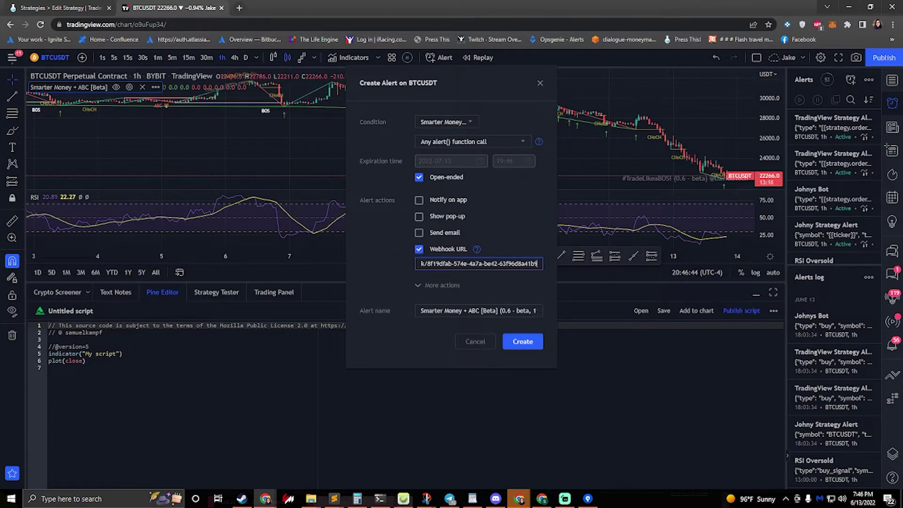
left_click(524, 342)
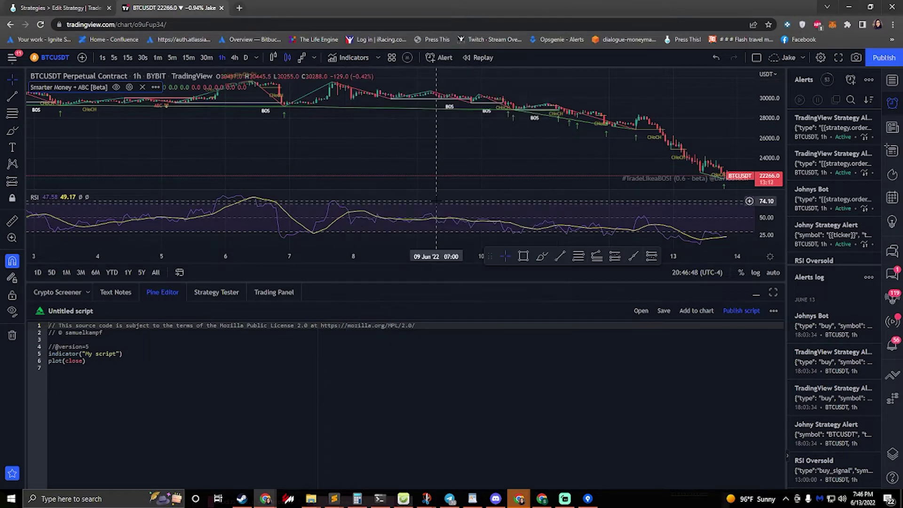
- Finish TradeLab's alert setup with All Done! now that all three alerts are ticked
left_click(52, 10)
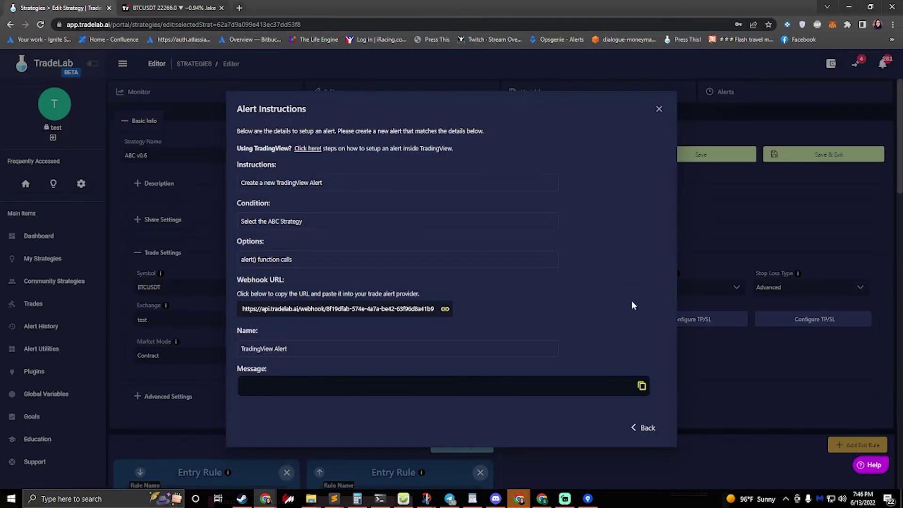
left_click(641, 429)
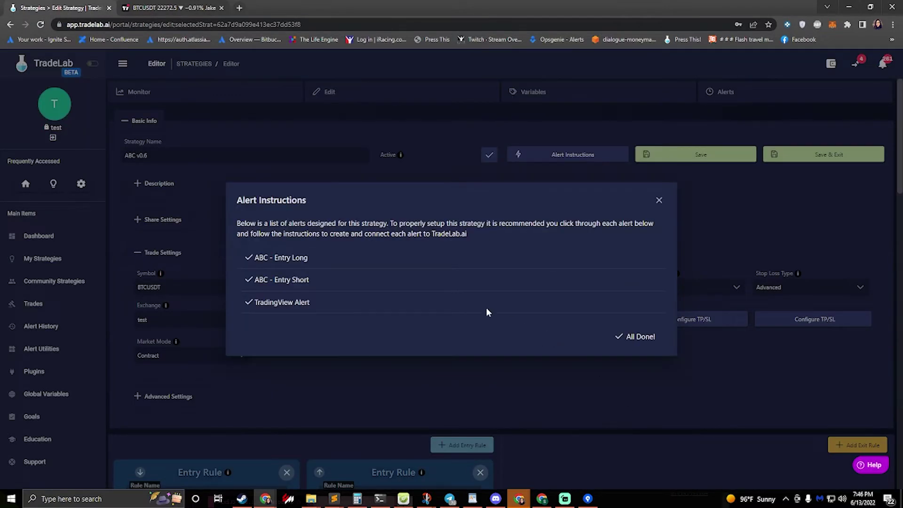
left_click(630, 341)
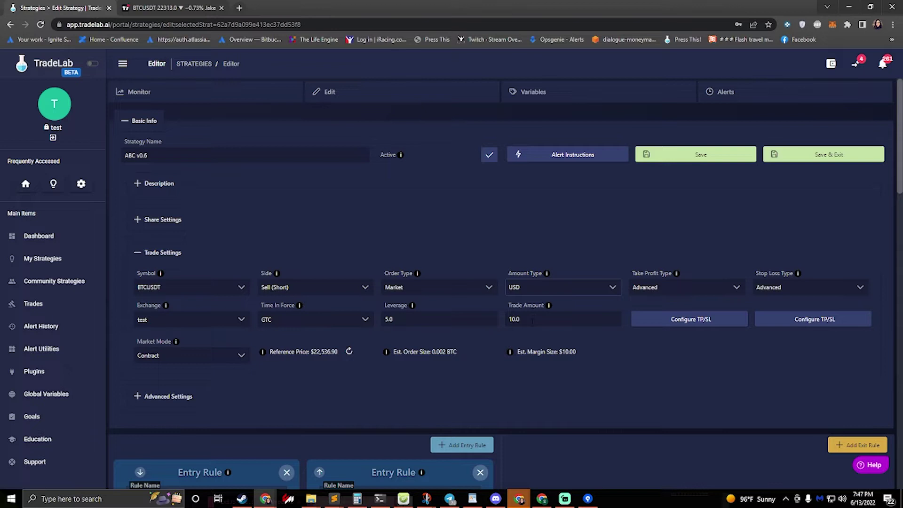
- Review the 10.0 trade amount, leave it, and select the 5.0 leverage value
double_click(514, 319)
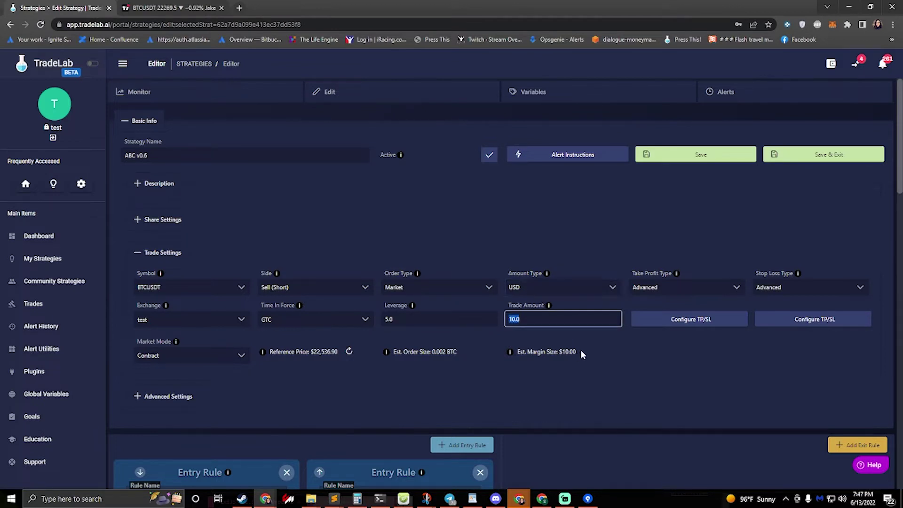
left_click(564, 353)
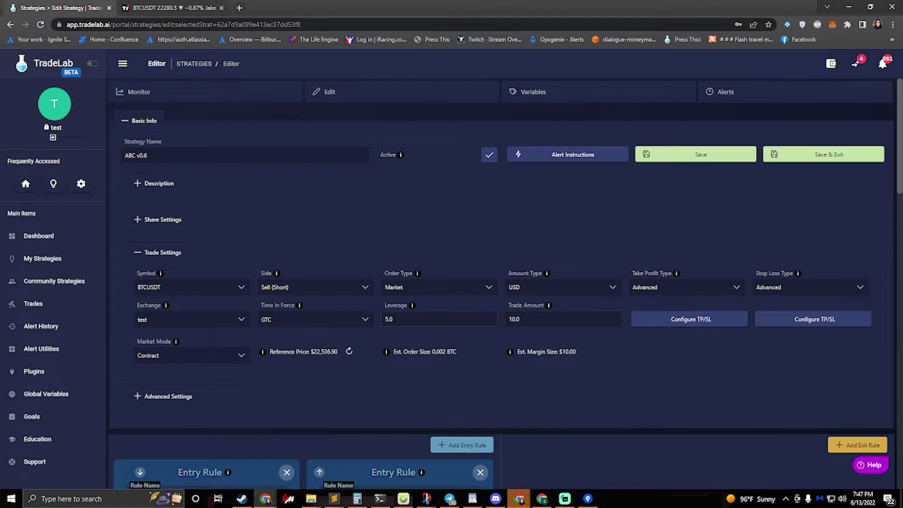
left_click(405, 319)
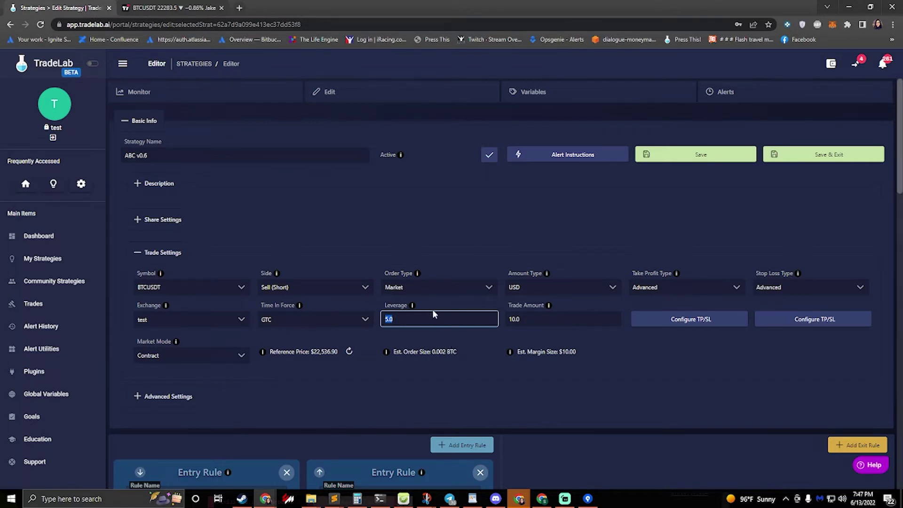
- Change leverage to 1.0 and set the trade amount to 30, after first entering 40
type("10")
type(".")
key("Tab")
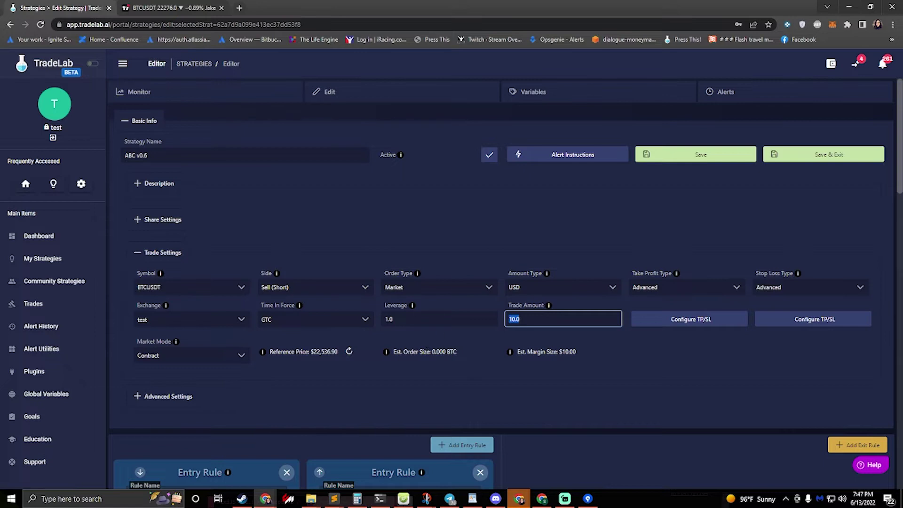
type("40")
left_click(484, 341)
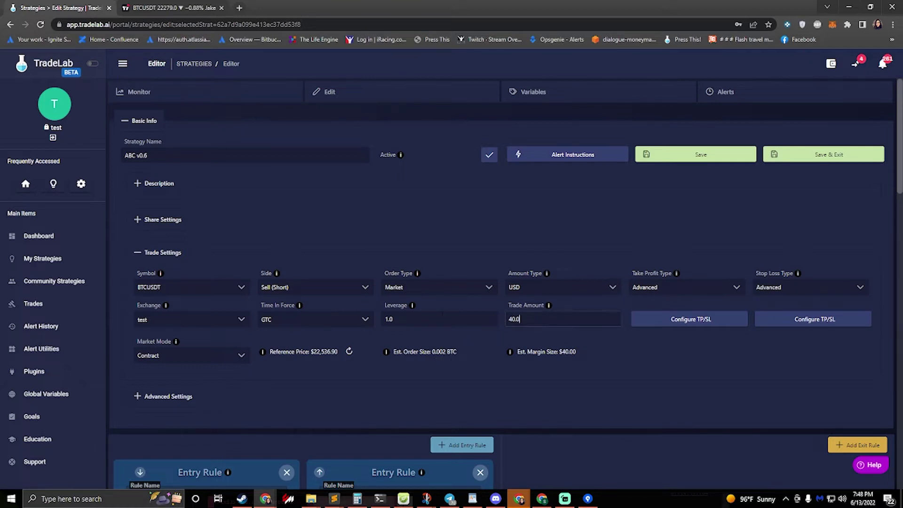
key("ctrl+a")
type("30")
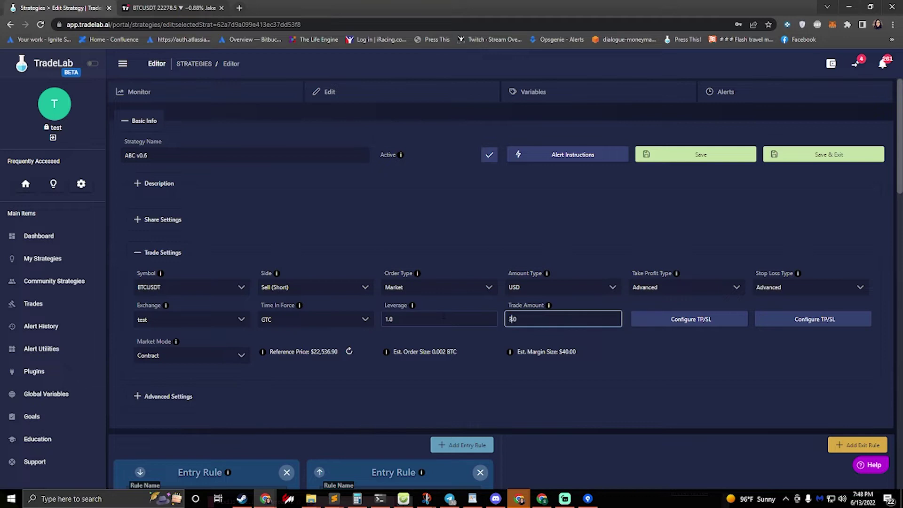
left_click(483, 346)
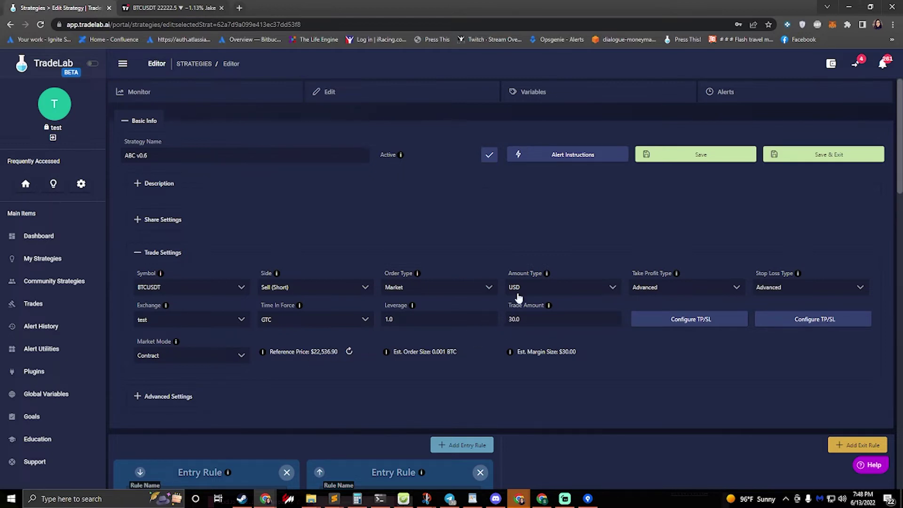
left_click(528, 319)
- Set Amount Type to Percentage and select the bb test exchange
left_click(537, 292)
left_click(529, 309)
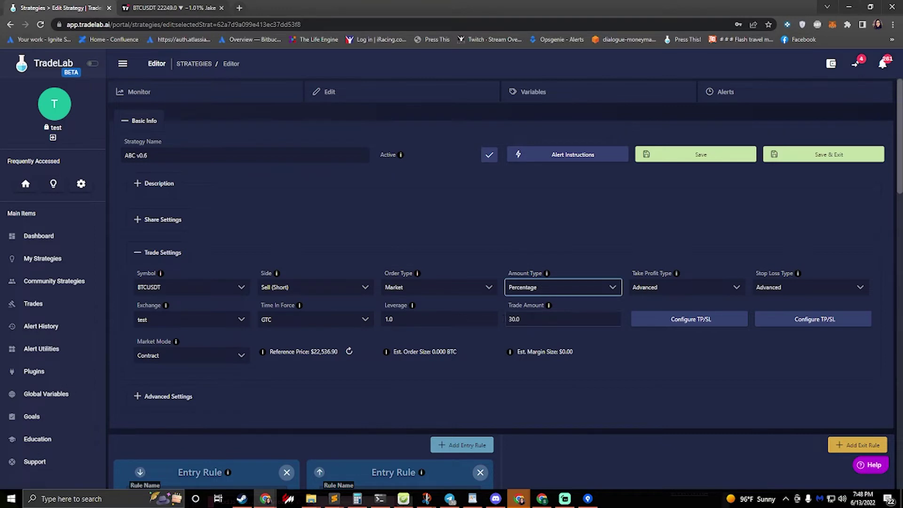
left_click(211, 322)
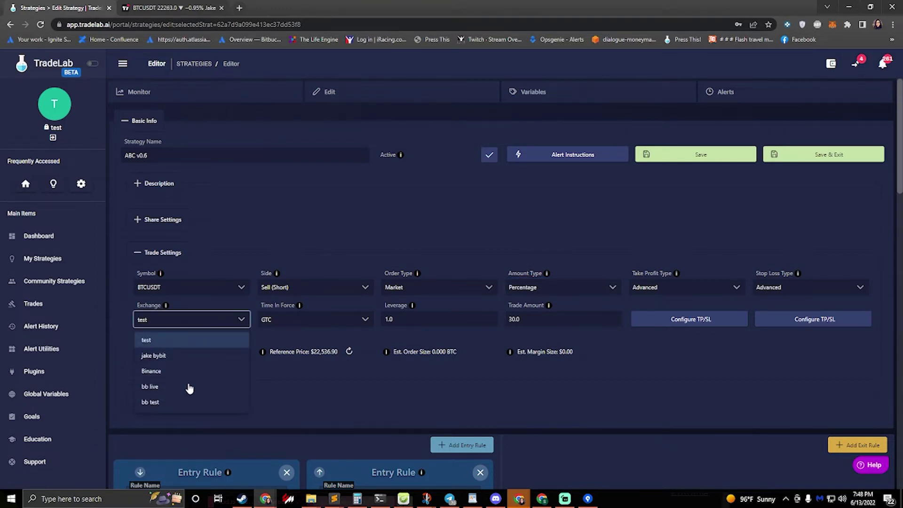
left_click(164, 402)
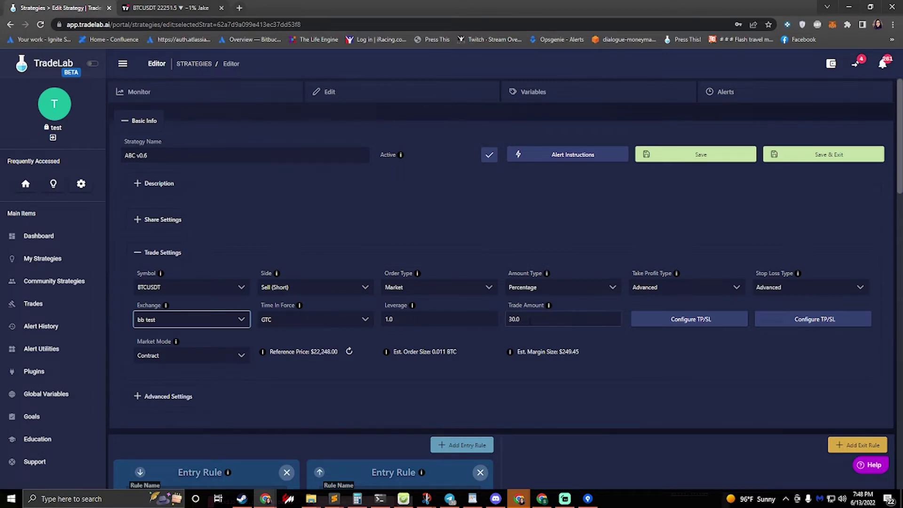
- Set the trade amount to 5 percent
double_click(529, 322)
type("5")
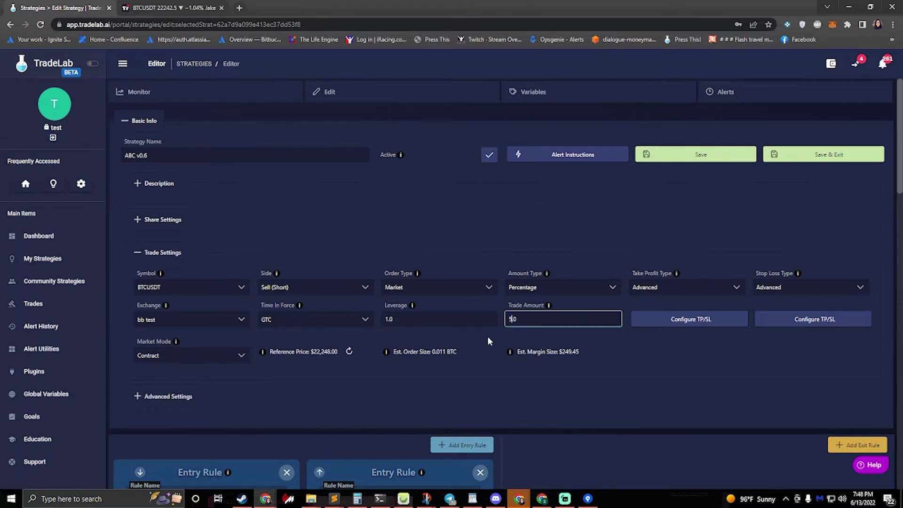
left_click(561, 354)
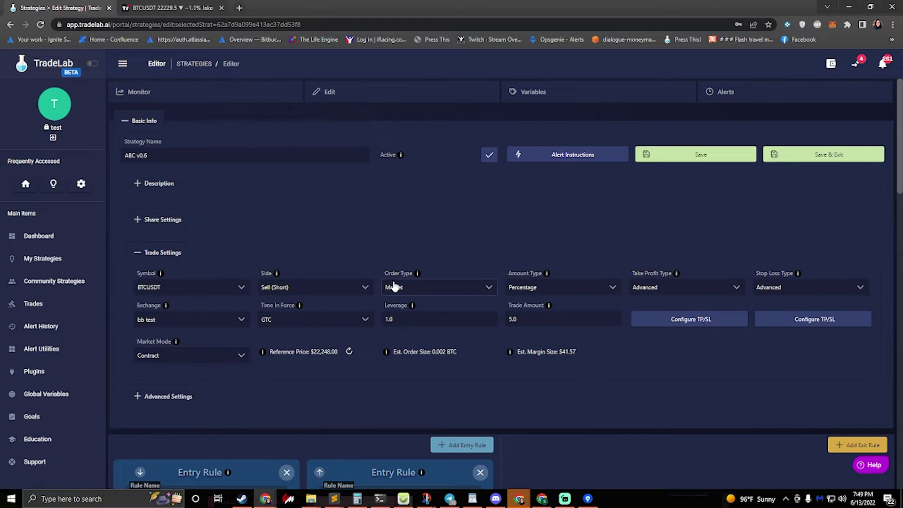
- Set ABC v0.6's order type to Limit, keeping Time In Force at Good Till Cancel
left_click(415, 288)
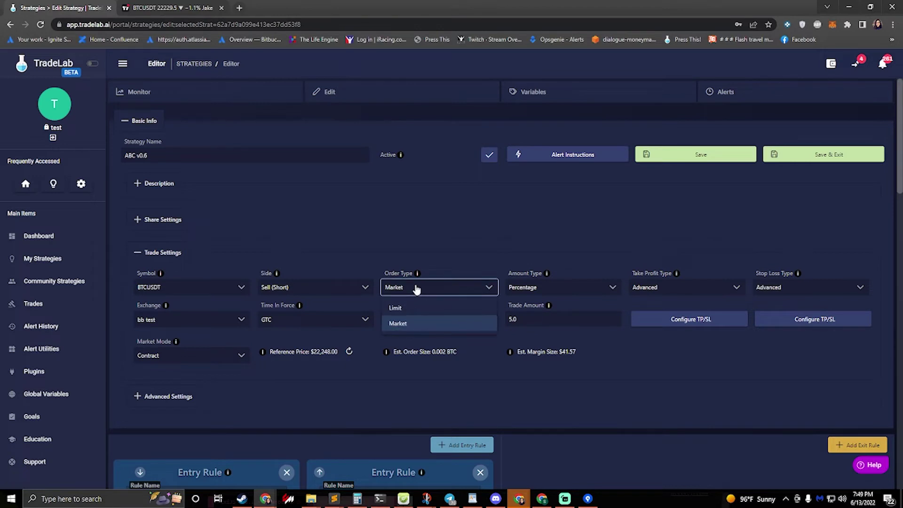
left_click(402, 308)
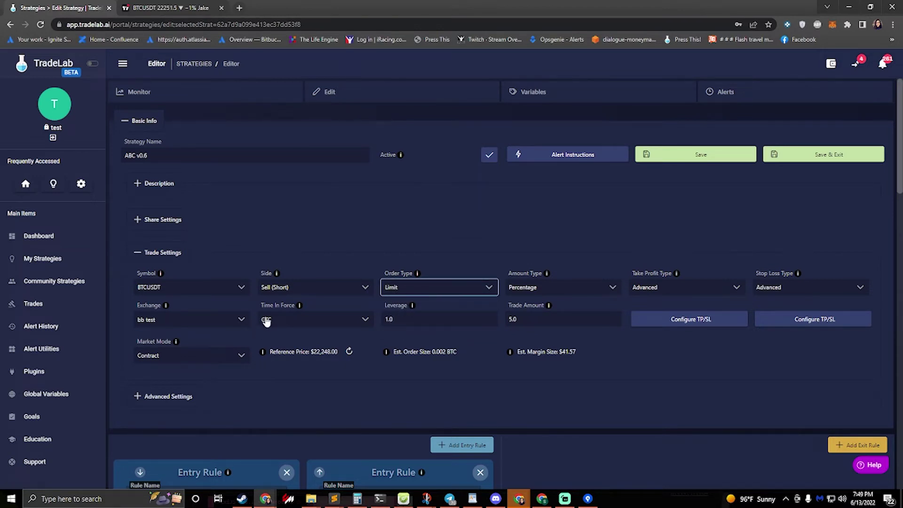
left_click(297, 327)
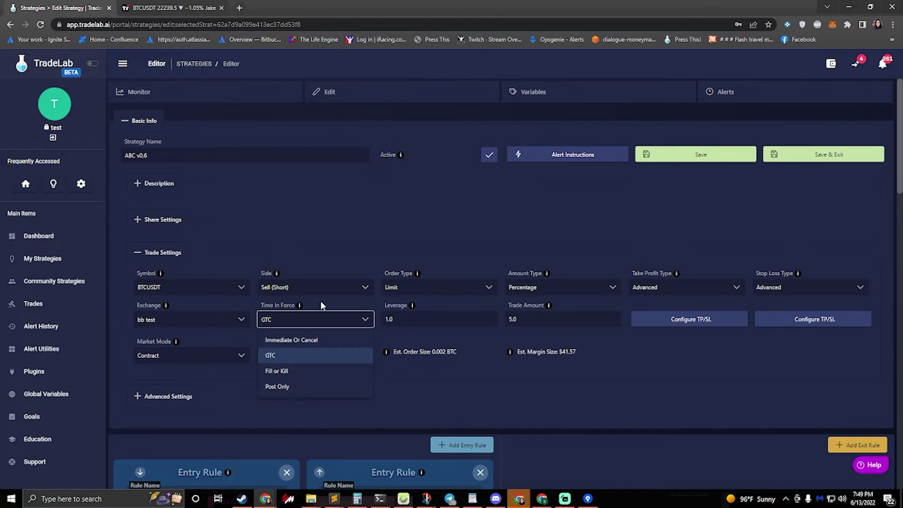
left_click(299, 306)
left_click(299, 306)
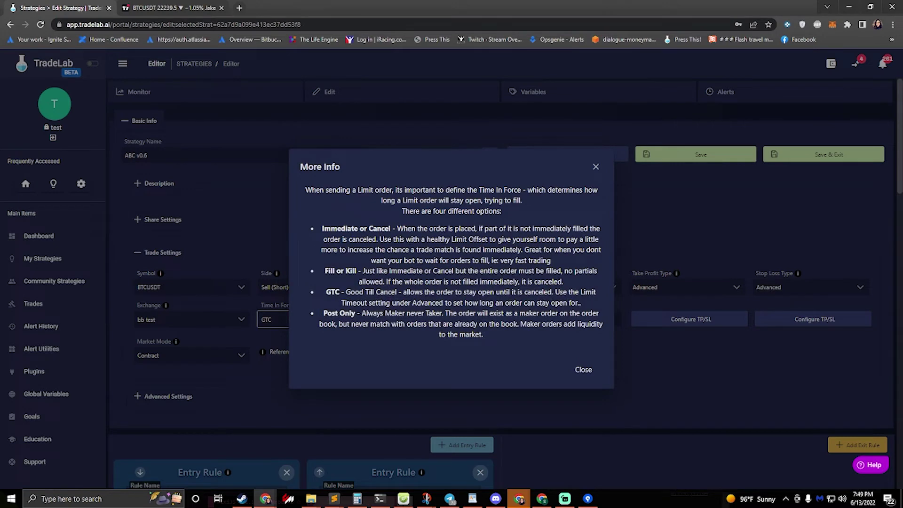
left_click(597, 168)
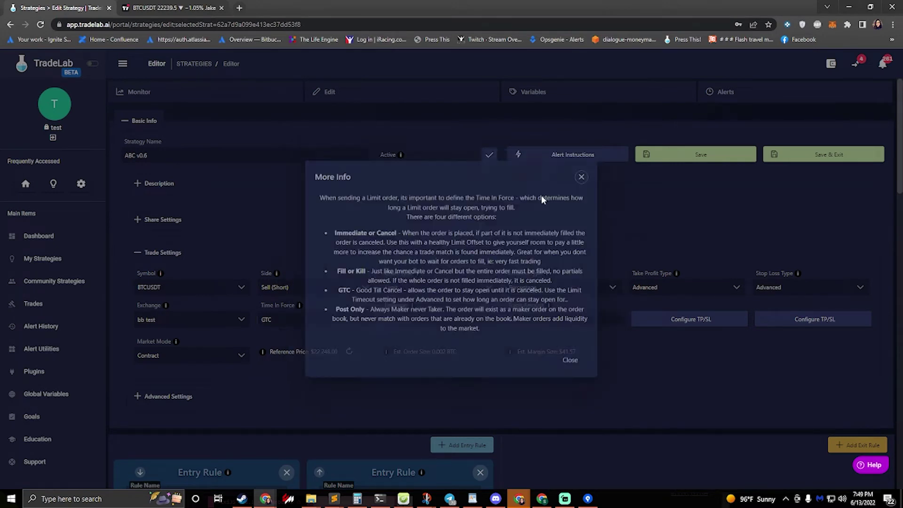
left_click(280, 324)
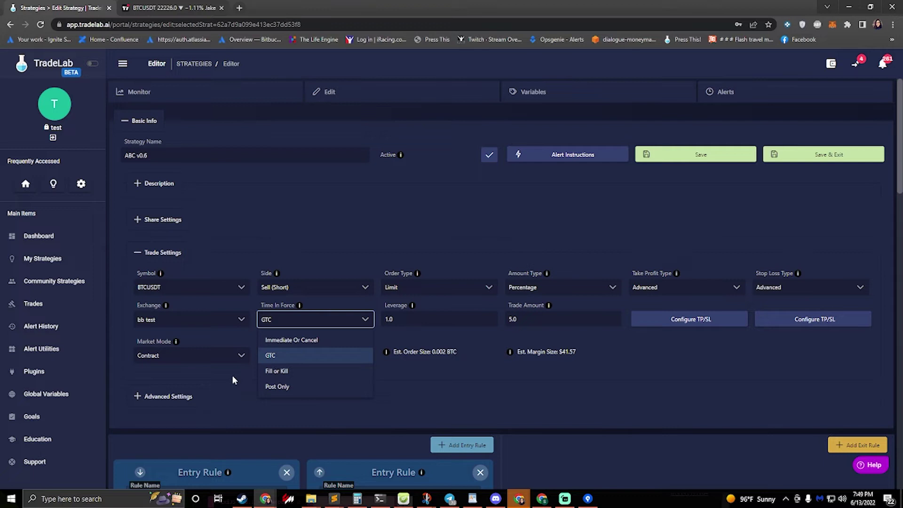
left_click(278, 357)
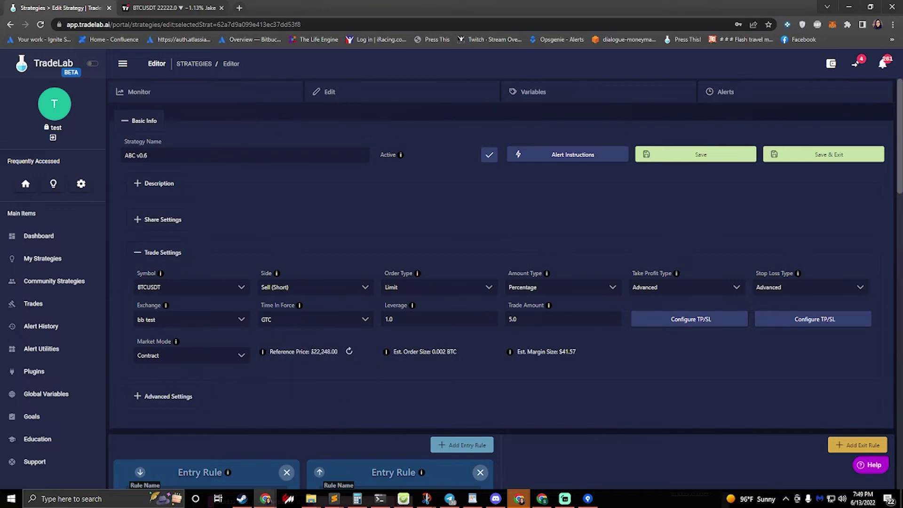
- In Advanced Settings, check the Limit Timeout fields and leave it at one minute
left_click(142, 400)
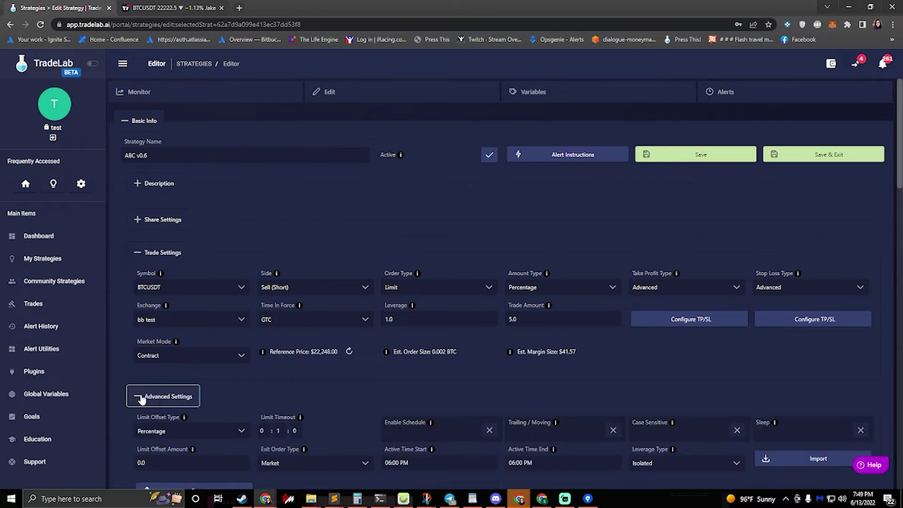
scroll(216, 388, "down", 2)
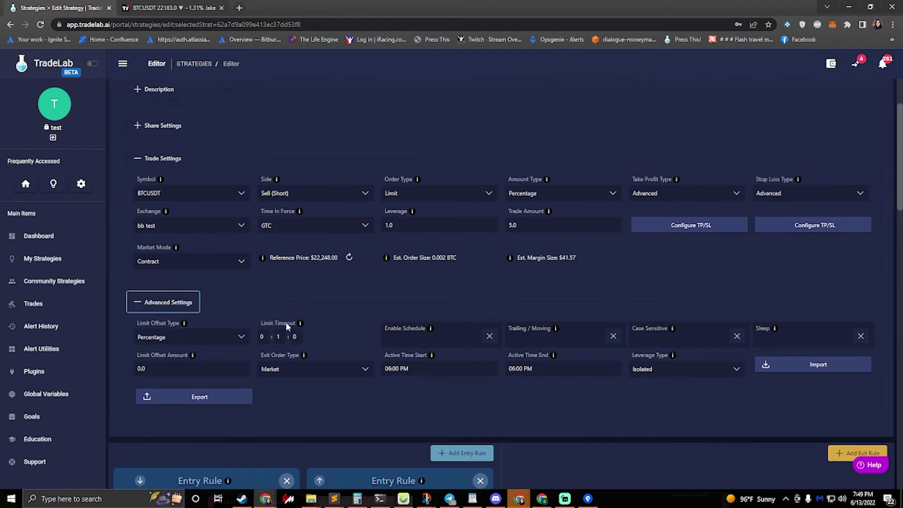
left_click(278, 336)
left_click(423, 194)
left_click(262, 336)
key("Tab")
left_click(297, 340)
left_click(279, 336)
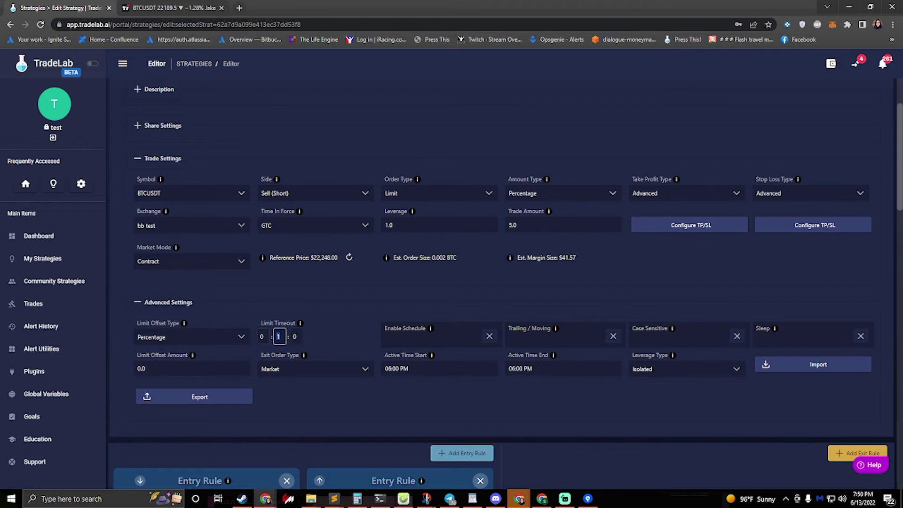
left_click(304, 308)
- Collapse the Advanced Settings section and review the strategy form
scroll(437, 242, "up", 2)
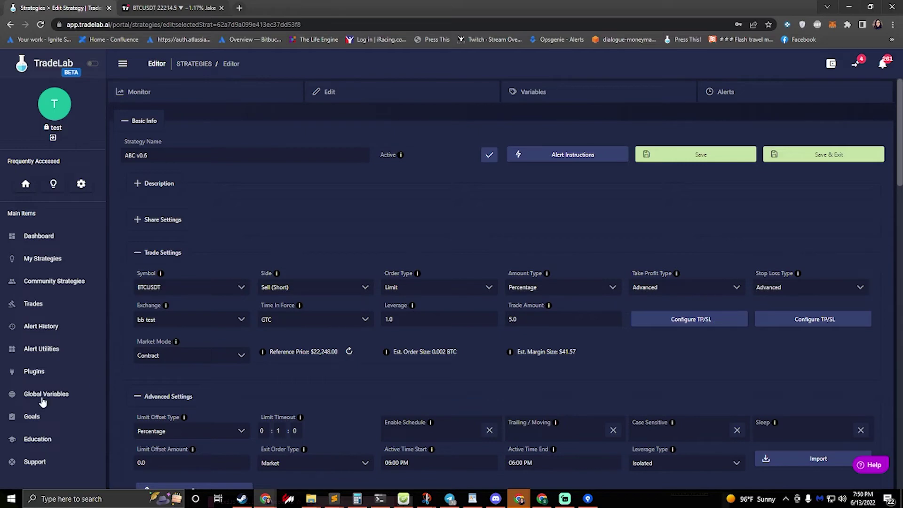
left_click(149, 400)
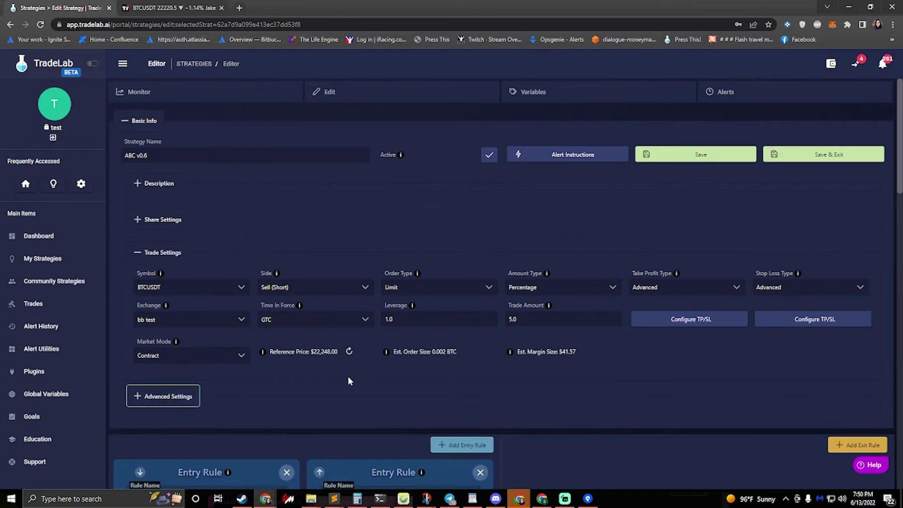
scroll(349, 380, "down", 2)
scroll(290, 353, "up", 2)
- Save ABC v0.6 and return to My Strategies, where it shows as a 5% x1 Limit Short
left_click(820, 163)
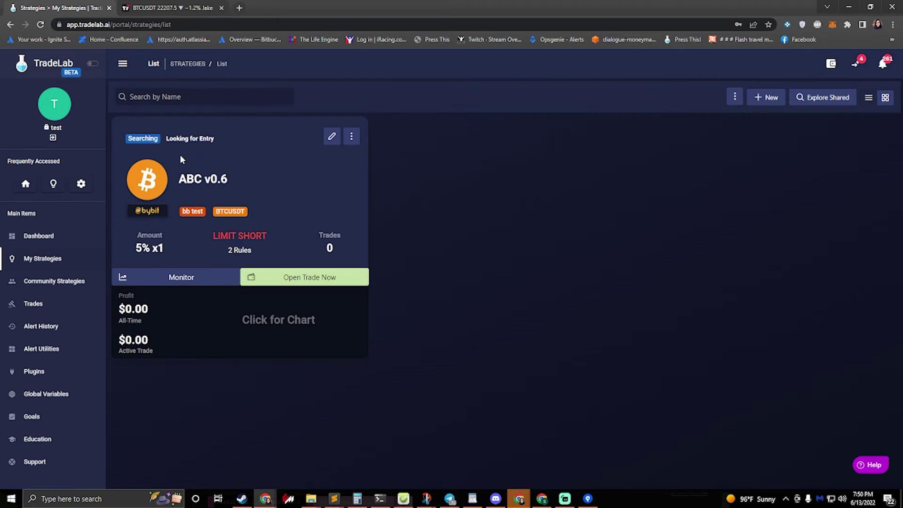
- Copy ABC Smarter Money + Risk Ratio from Community Strategies into My Strategies
left_click(48, 282)
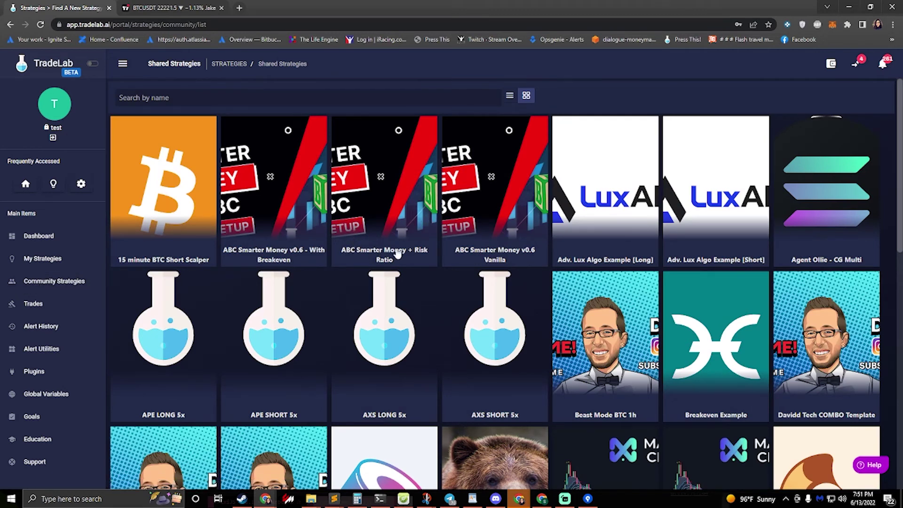
left_click(394, 218)
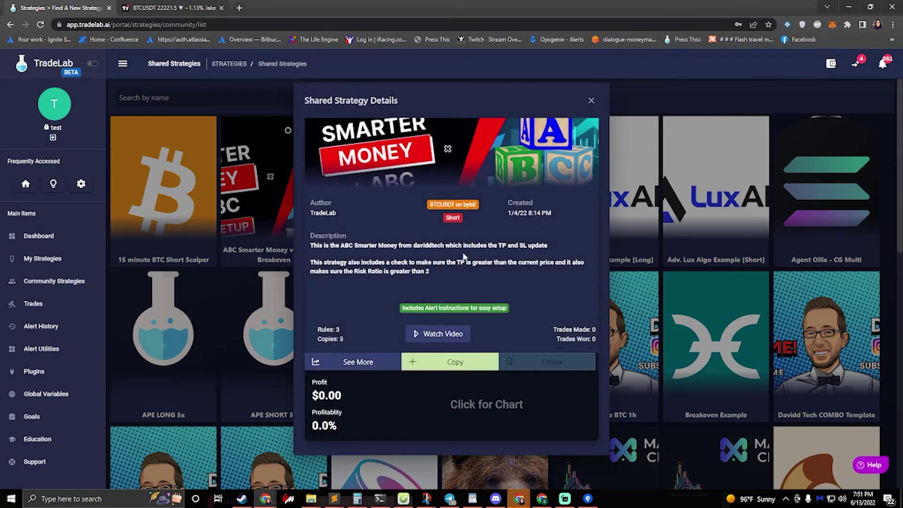
left_click(447, 366)
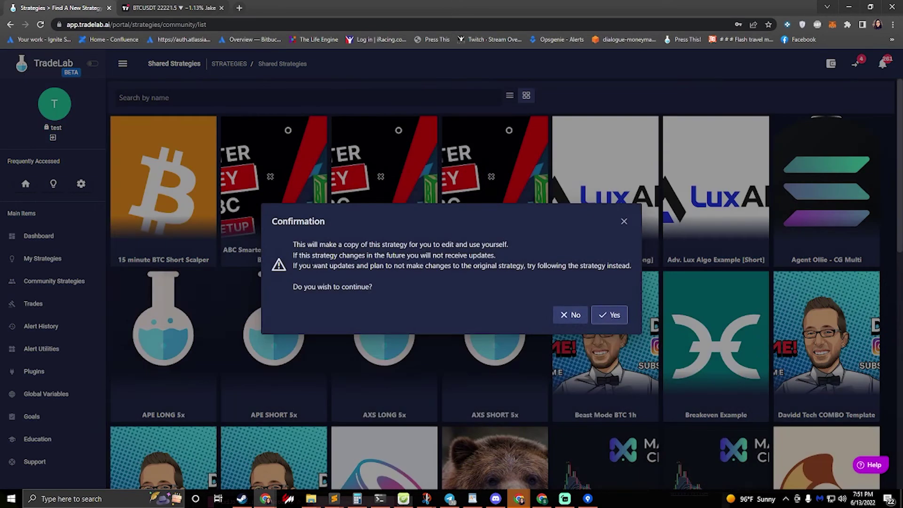
left_click(610, 316)
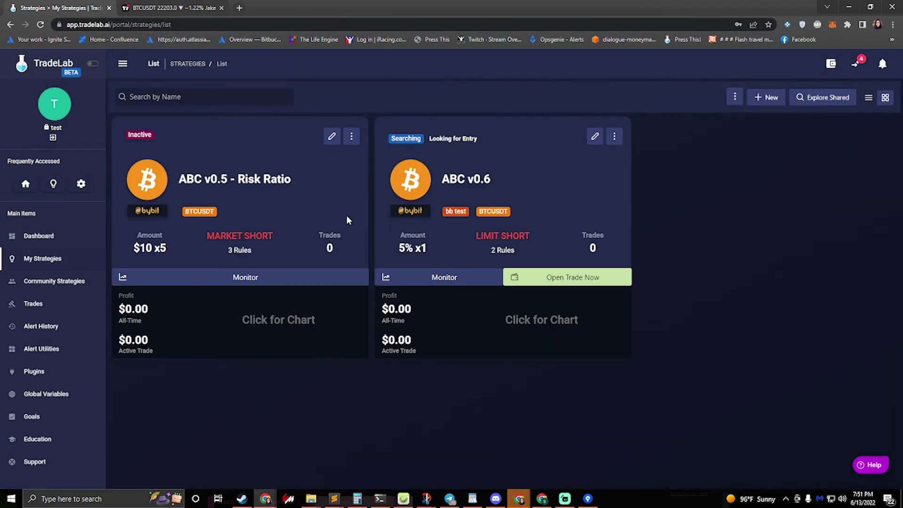
- Run the guided setup for ABC v0.5 - Risk Ratio, confirming Required RR 2.0
left_click(332, 137)
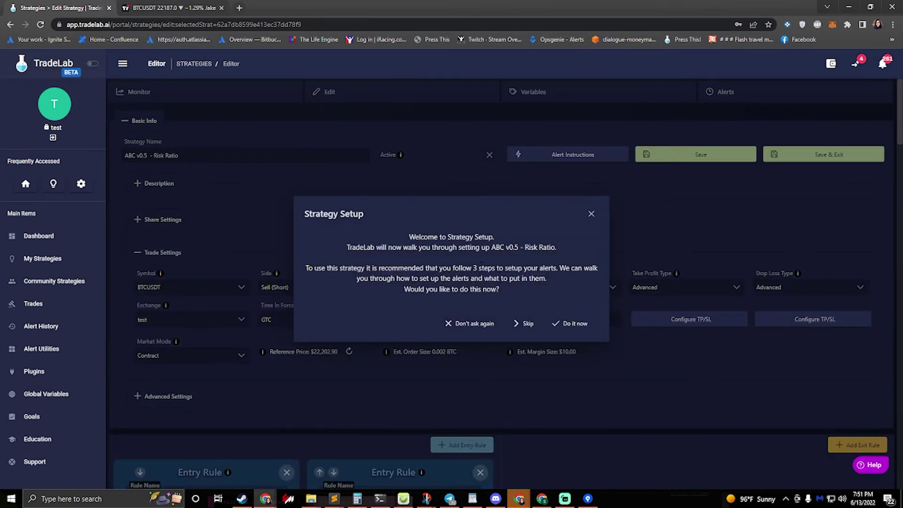
left_click(574, 324)
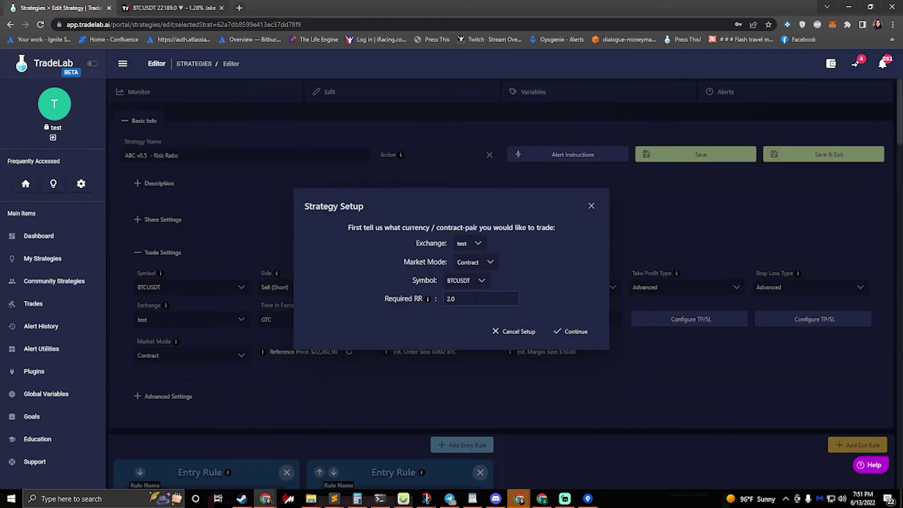
mouse_move(429, 301)
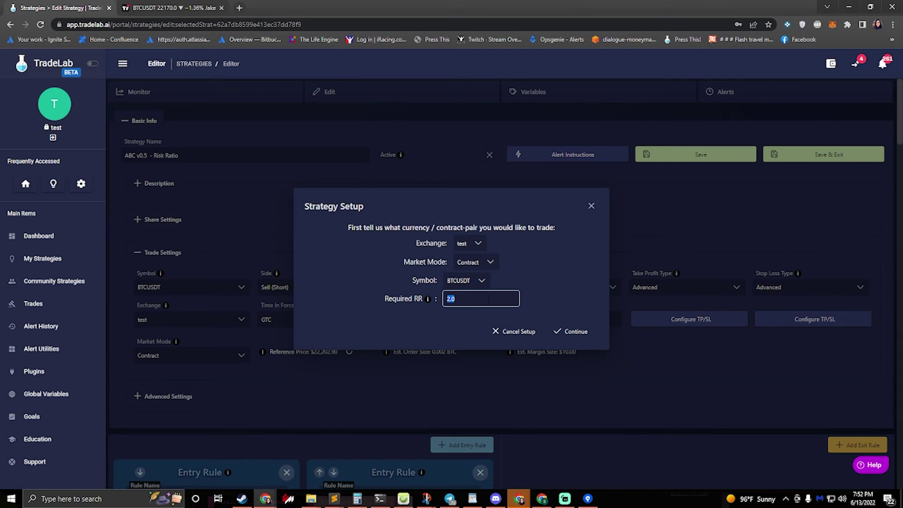
left_click(579, 333)
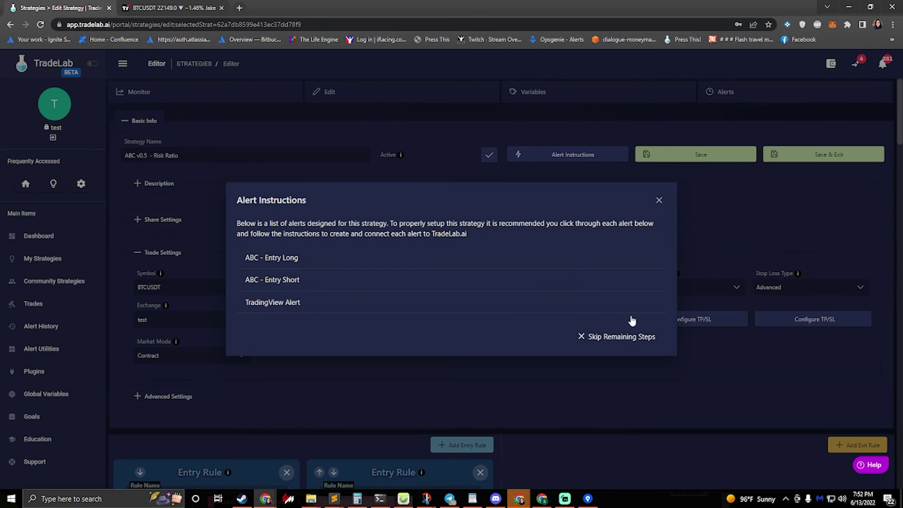
- Skip the remaining alert steps and keep Limit Offset Type at Percentage
left_click(611, 340)
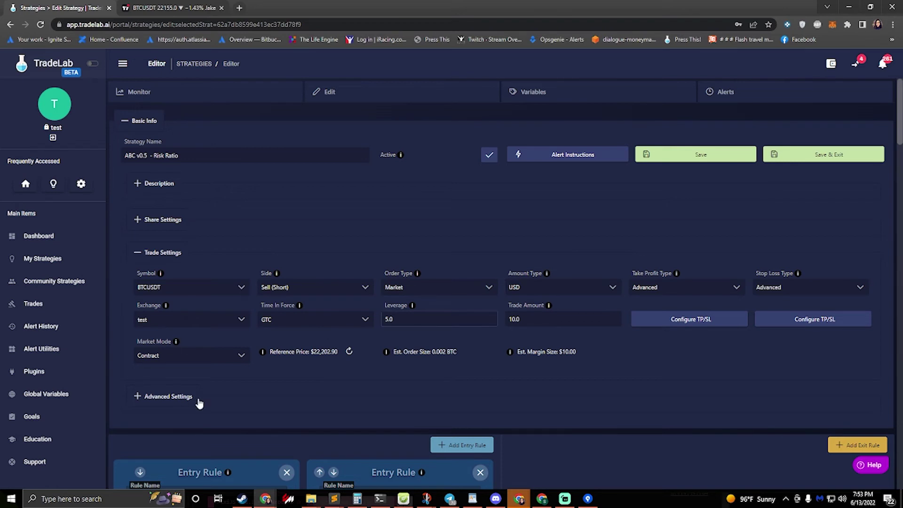
left_click(178, 401)
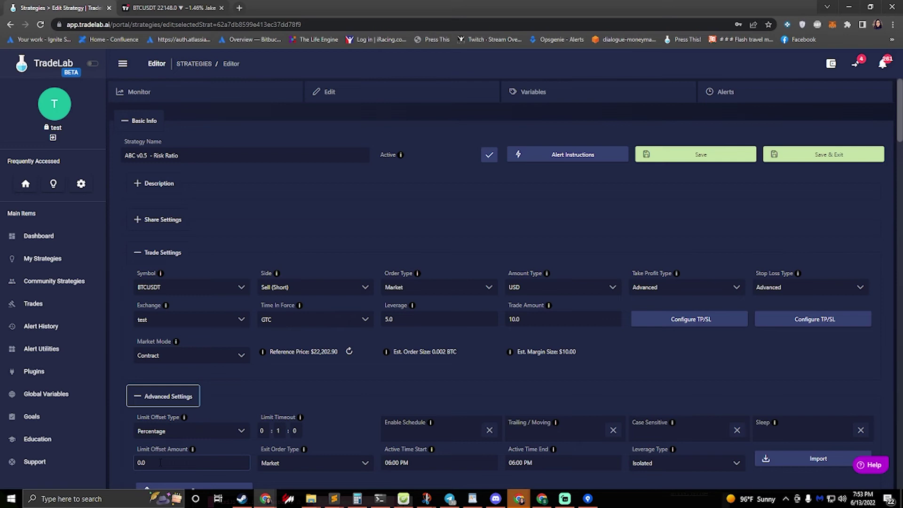
left_click(174, 432)
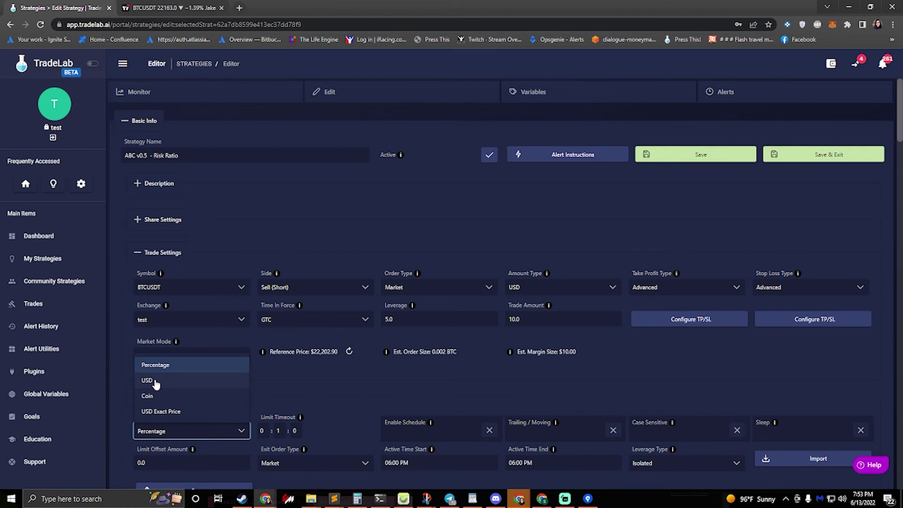
left_click(299, 400)
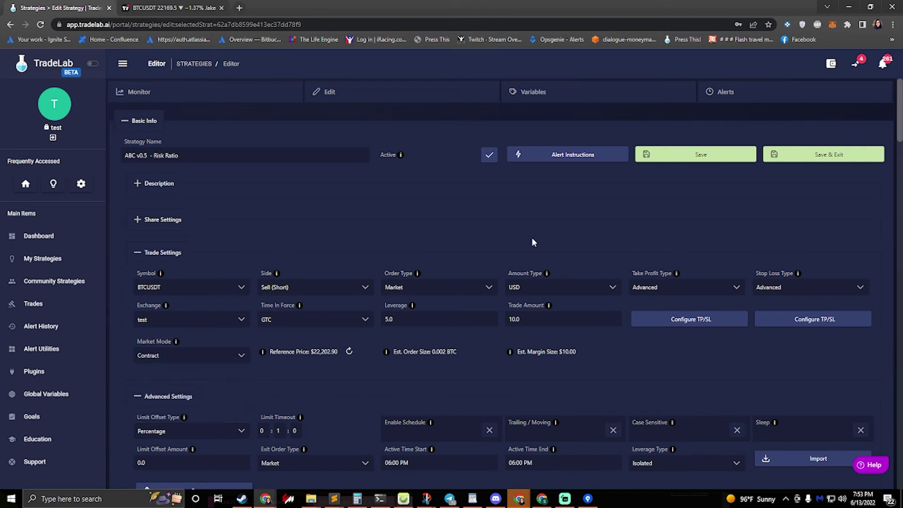
- Save ABC v0.5 - Risk Ratio, then copy the ABC Smarter Money v0.6 With Breakeven community strategy
left_click(802, 158)
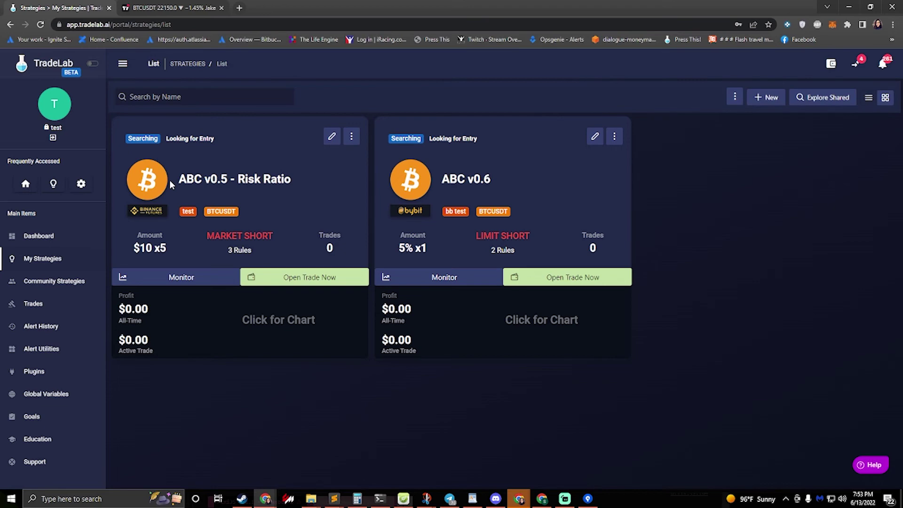
left_click(54, 288)
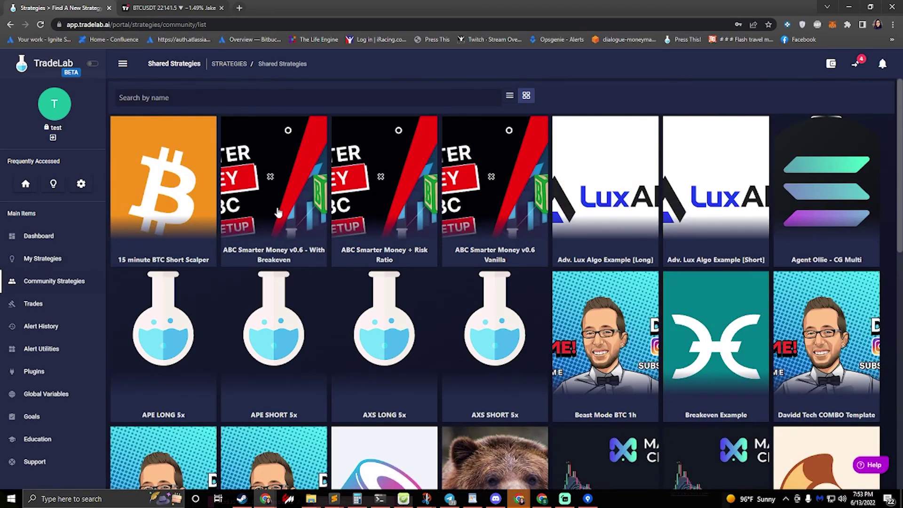
left_click(278, 208)
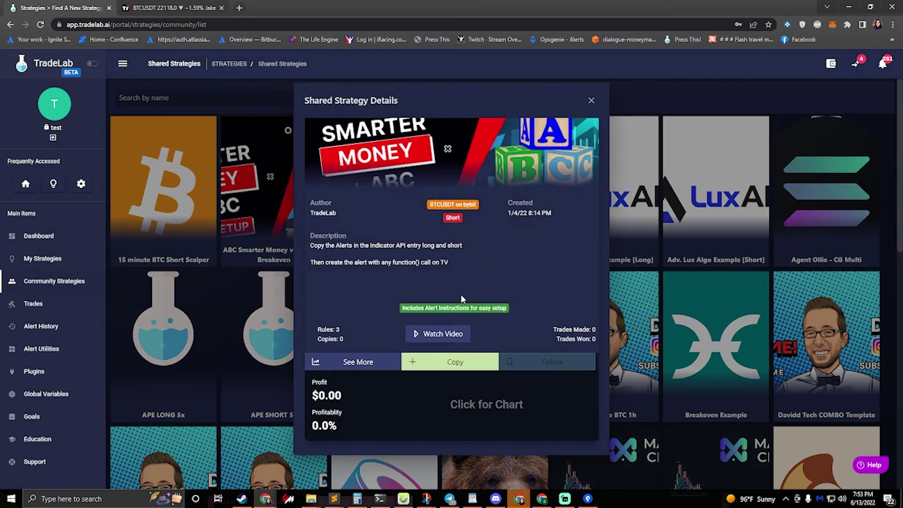
left_click(455, 367)
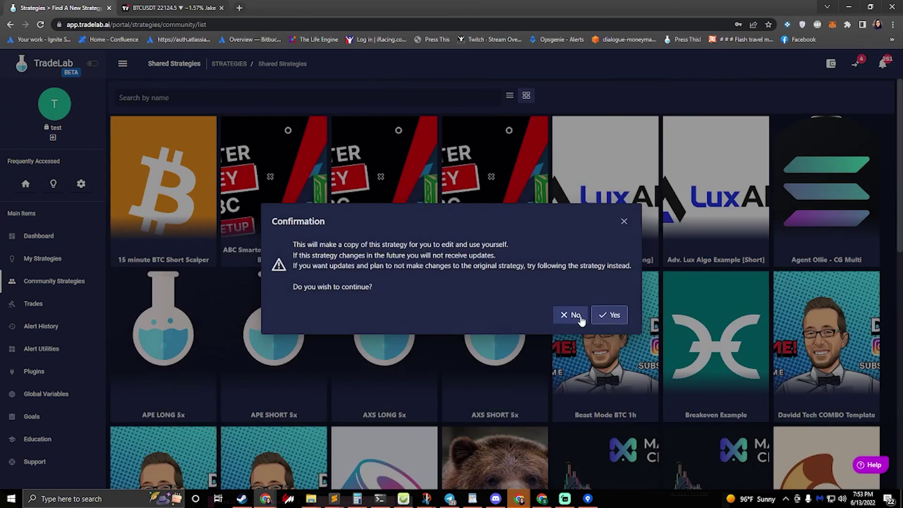
left_click(607, 316)
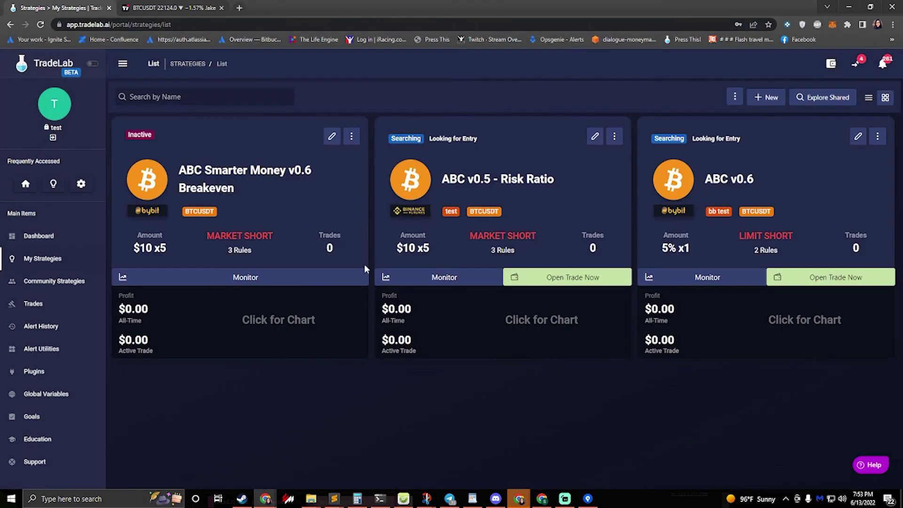
- Run the copied Breakeven strategy's guided setup, confirming exchange and symbol and skipping alert steps
left_click(331, 137)
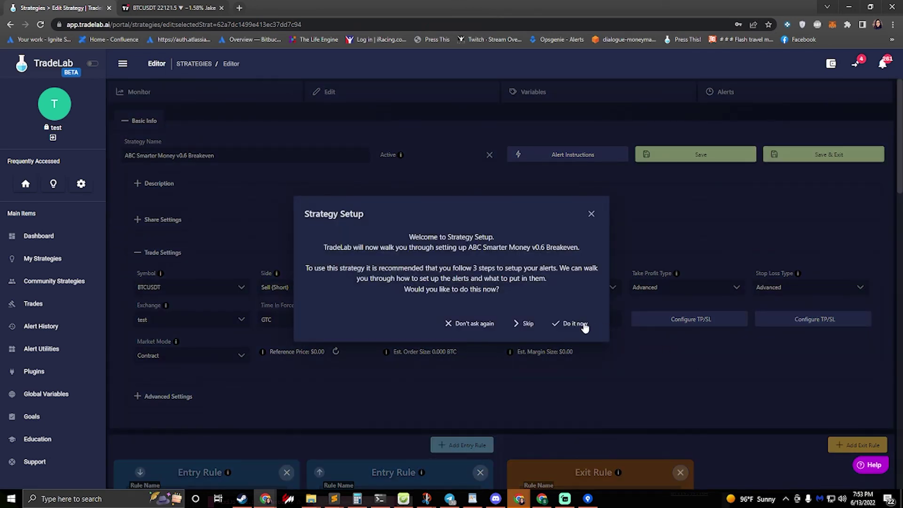
left_click(584, 325)
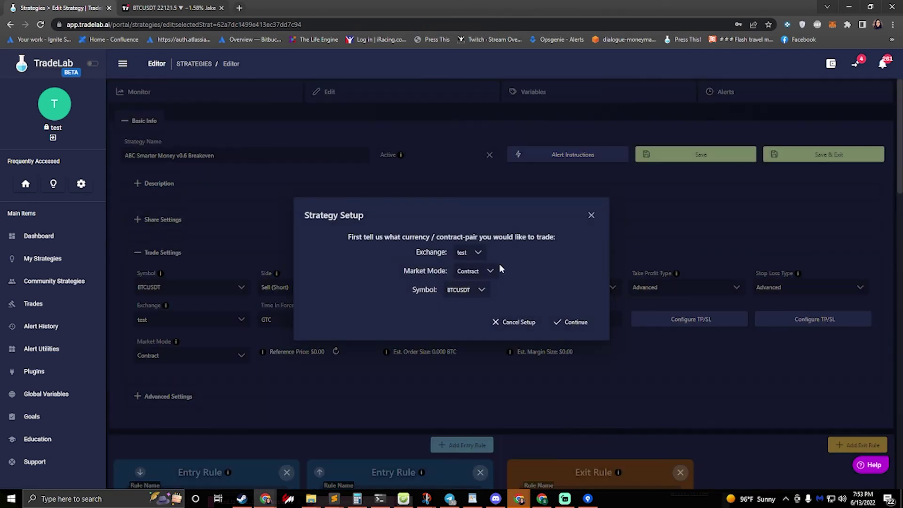
left_click(576, 322)
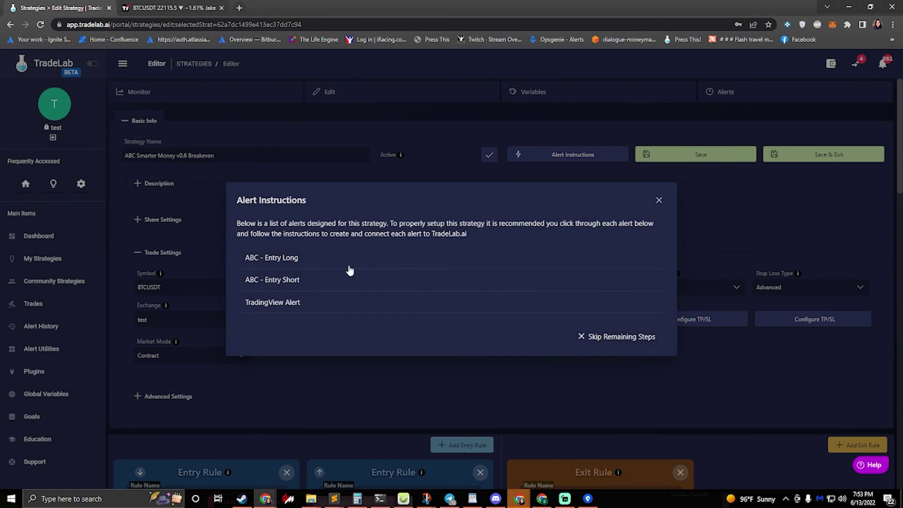
left_click(614, 337)
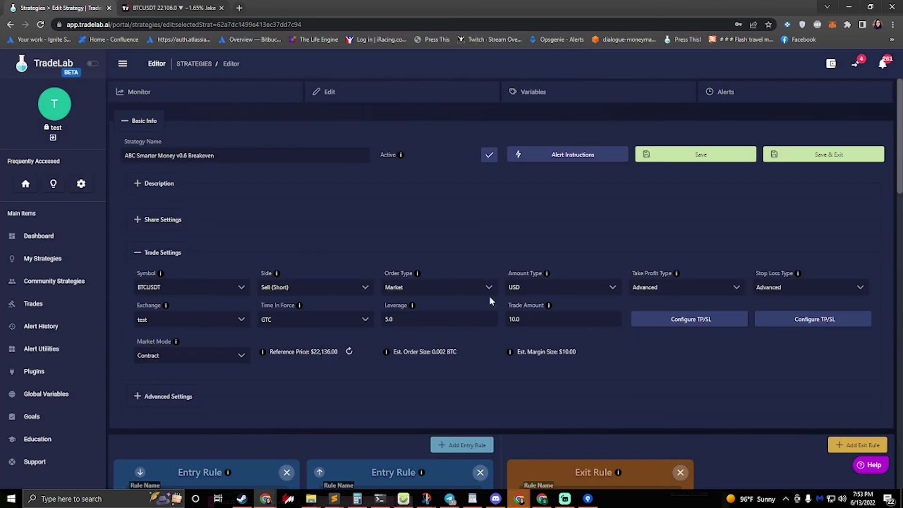
scroll(458, 272, "down", 3)
scroll(455, 281, "down", 5)
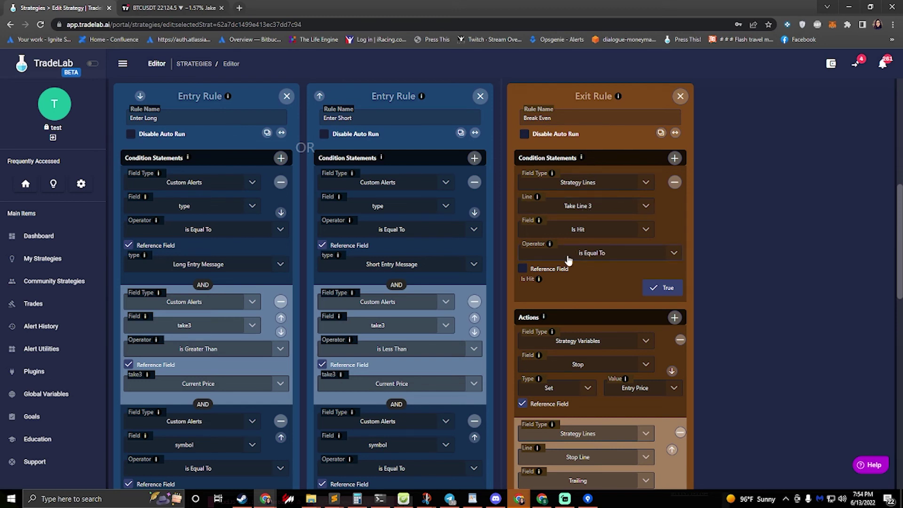
scroll(585, 263, "down", 2)
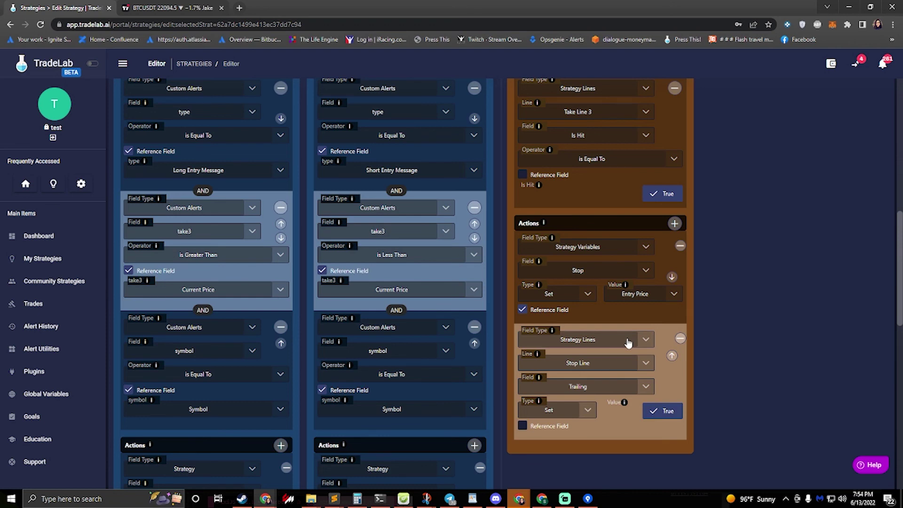
scroll(629, 343, "up", 1)
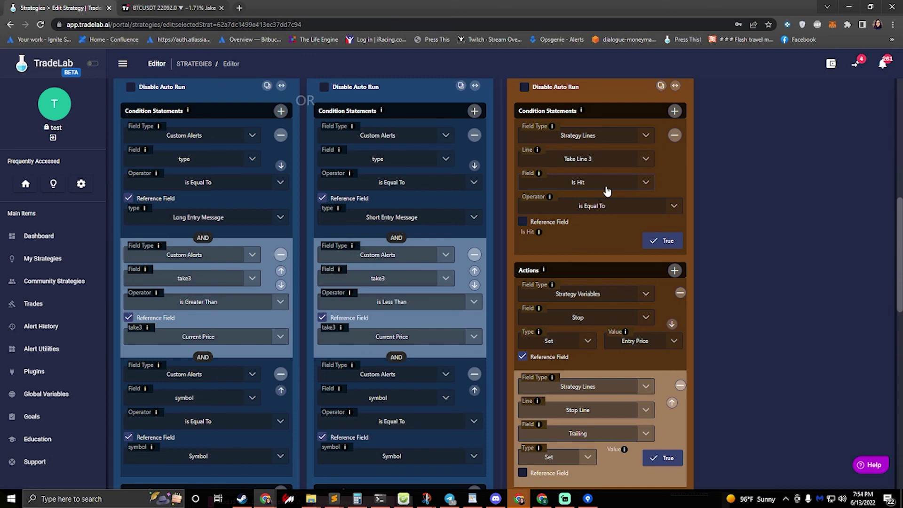
scroll(607, 190, "up", 10)
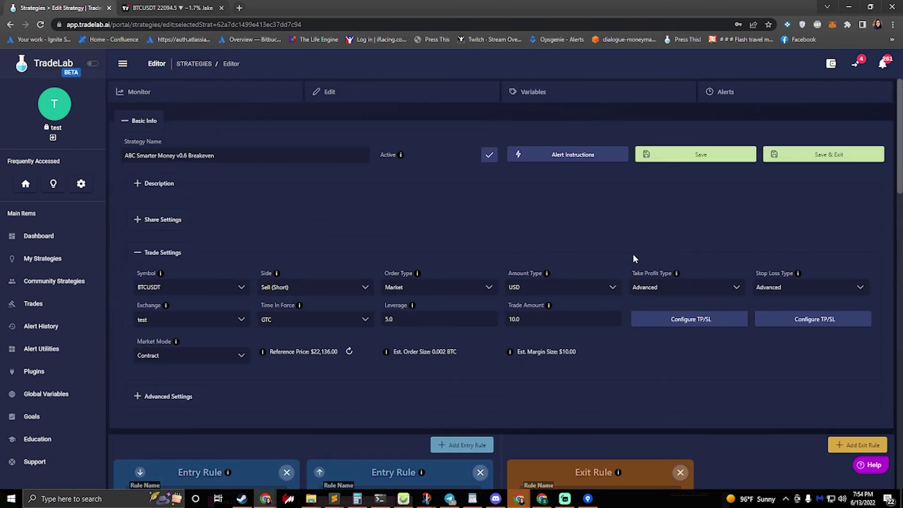
left_click(871, 469)
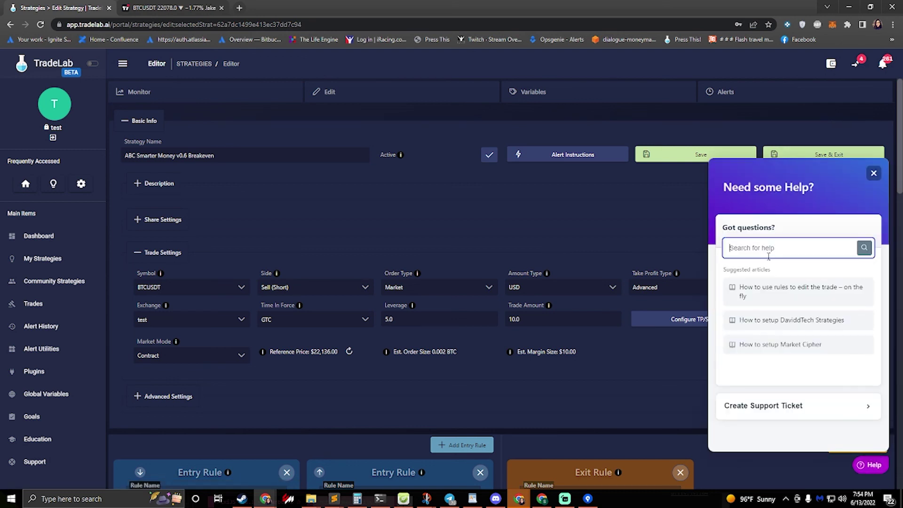
type("discord")
key("Return")
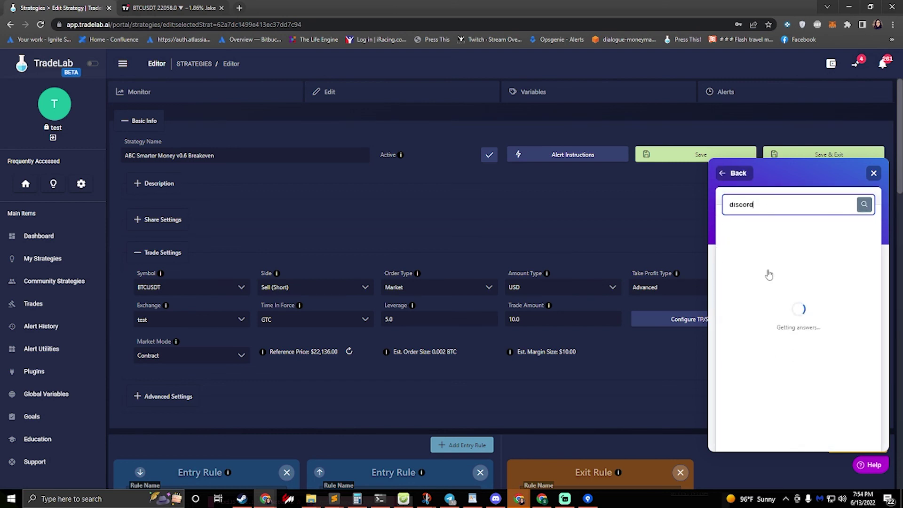
left_click(769, 250)
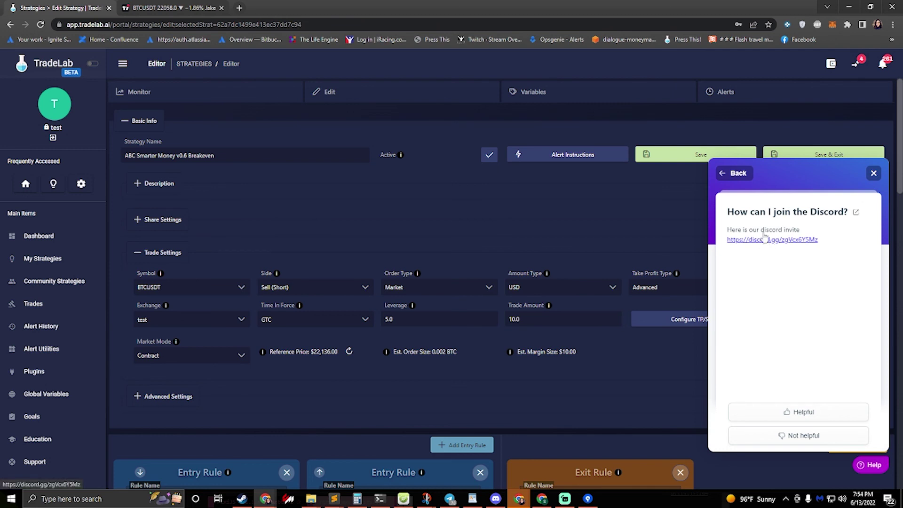
left_click(736, 177)
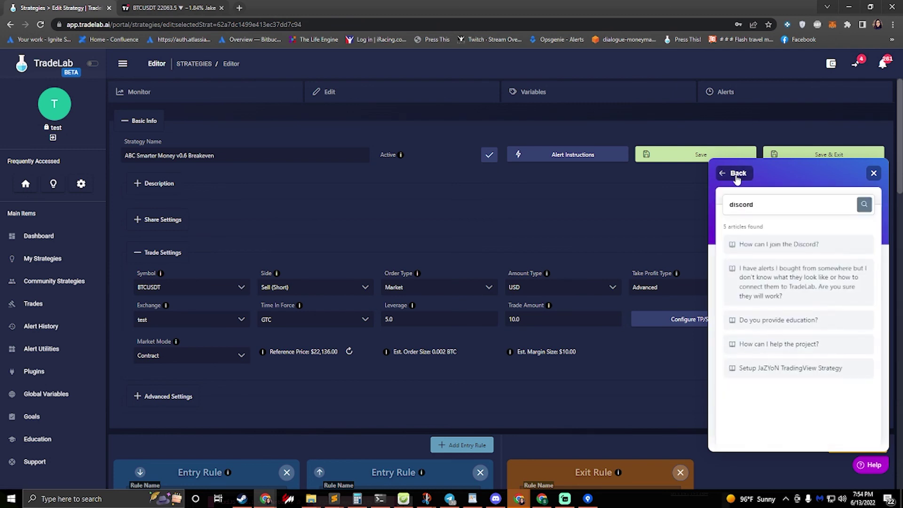
left_click(736, 175)
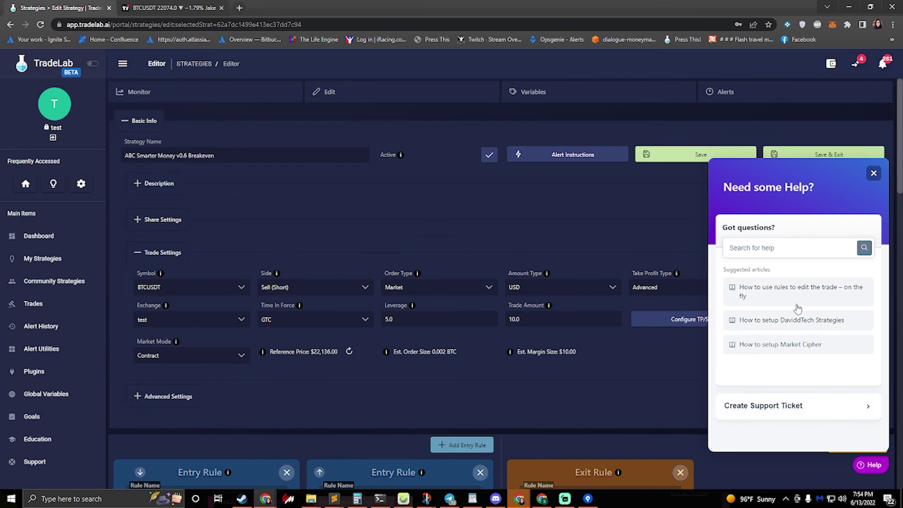
left_click(874, 173)
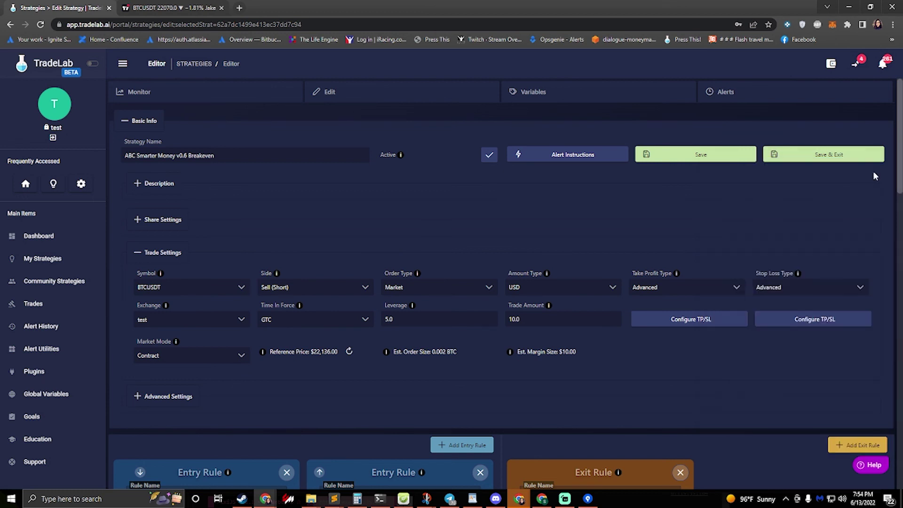